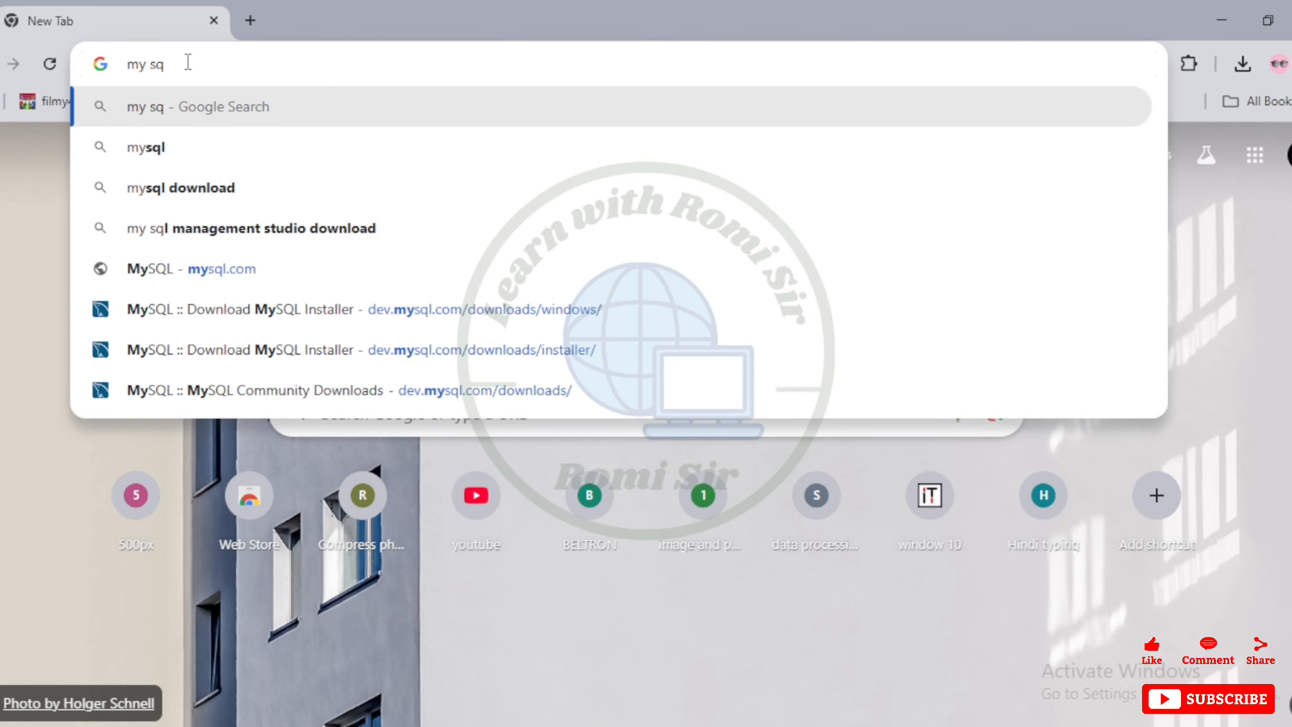
Search the web for "my sql downlo" and open the MySQL Downloads result
type("l downlo")
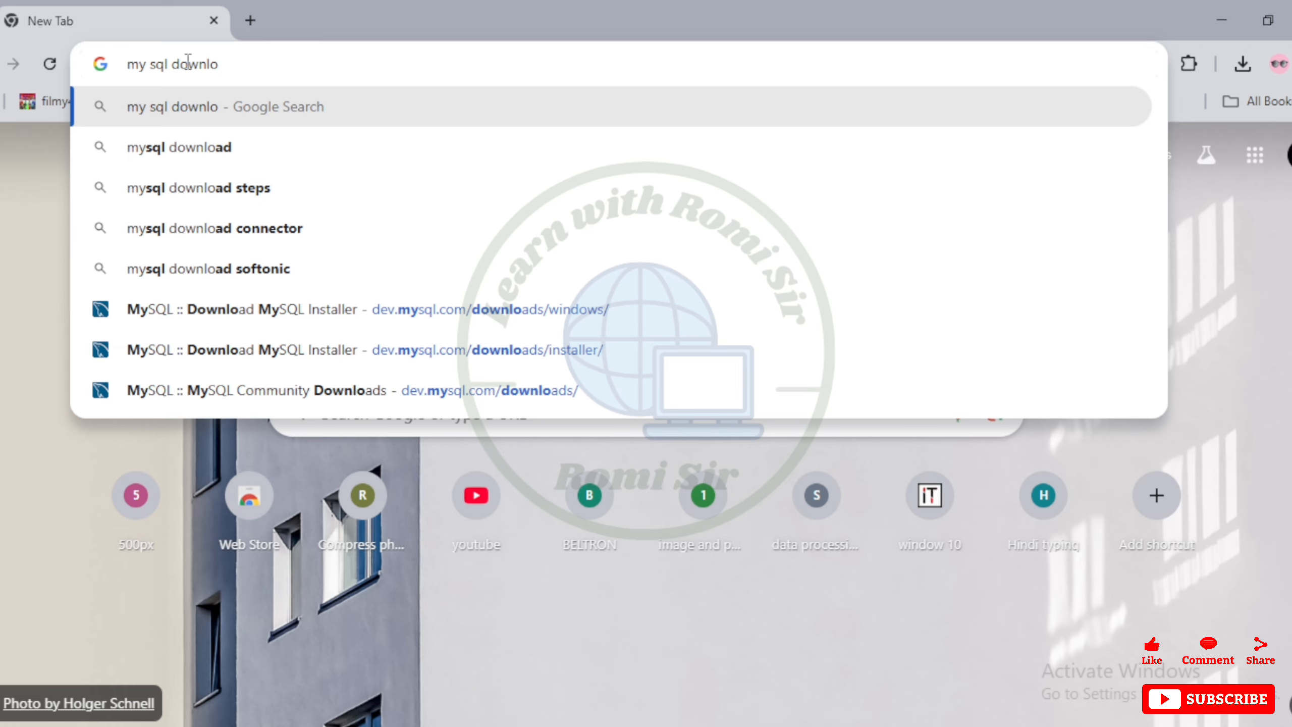
key("Return")
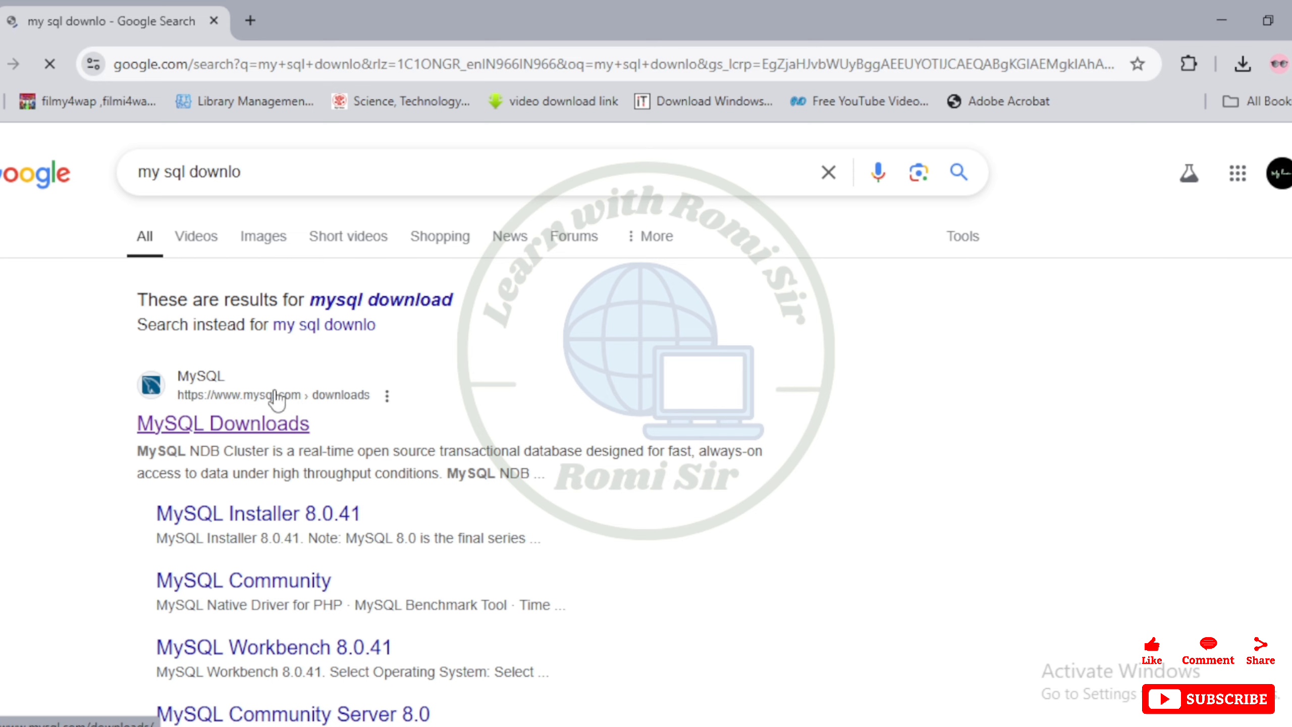
left_click(224, 426)
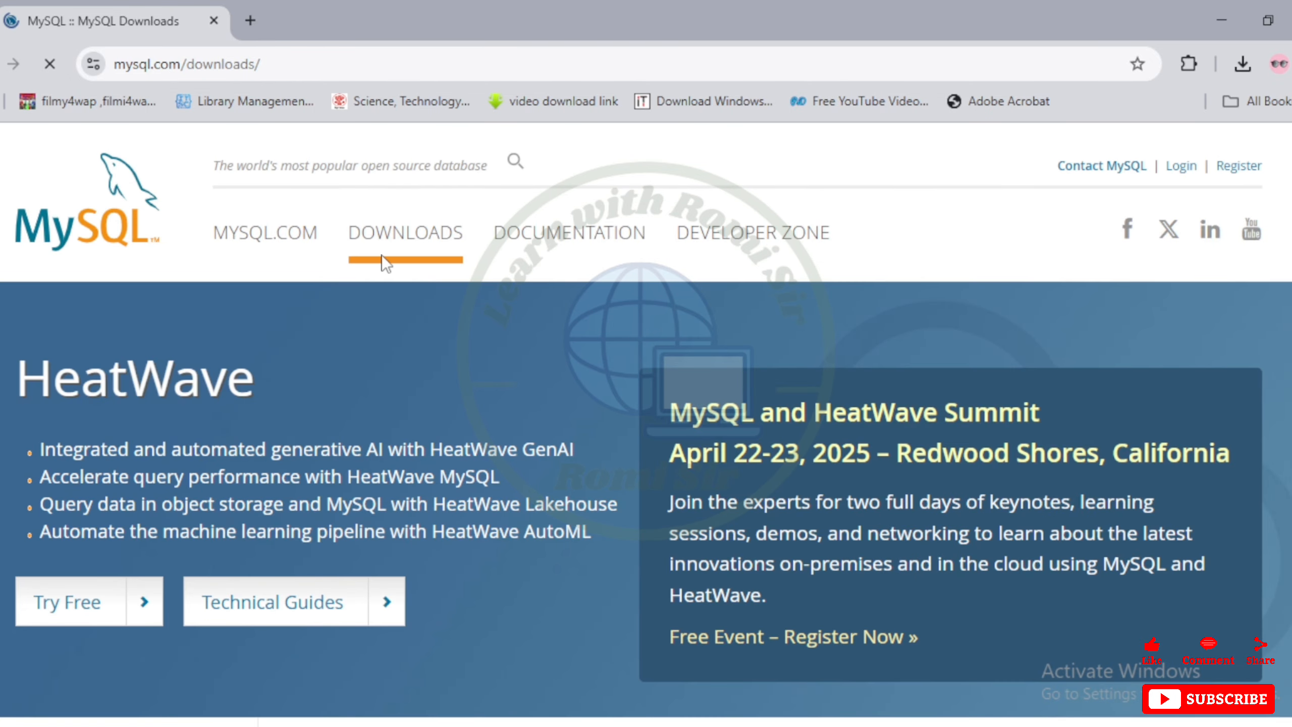
Go to MySQL Community (GPL) Downloads and open the MySQL Installer for Windows page
scroll(442, 281, "down", 10)
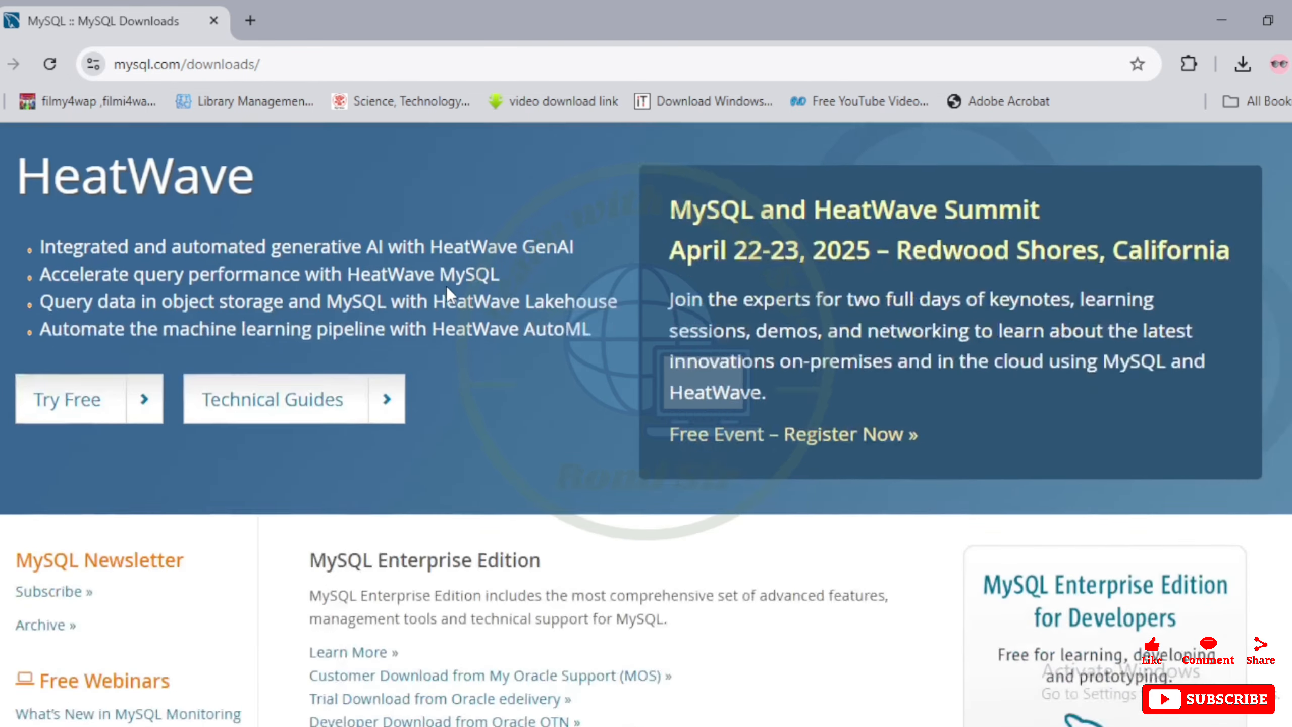
scroll(446, 287, "down", 4)
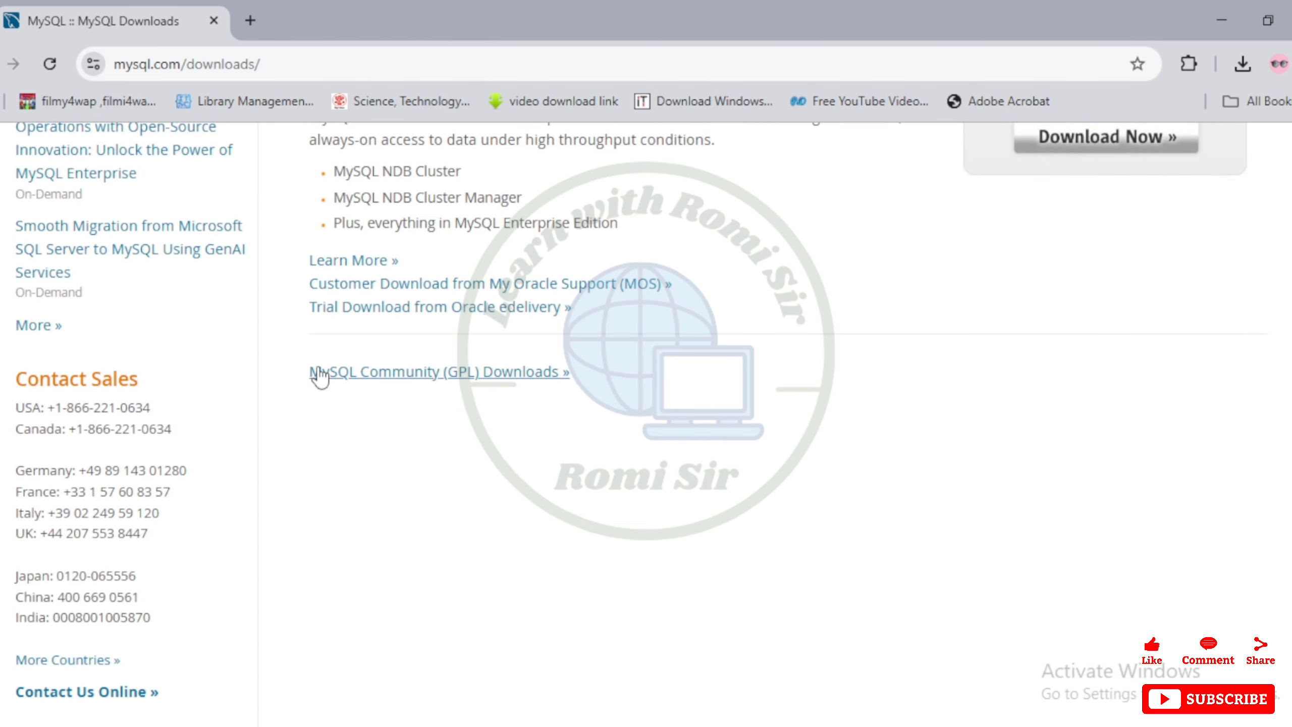
left_click(514, 382)
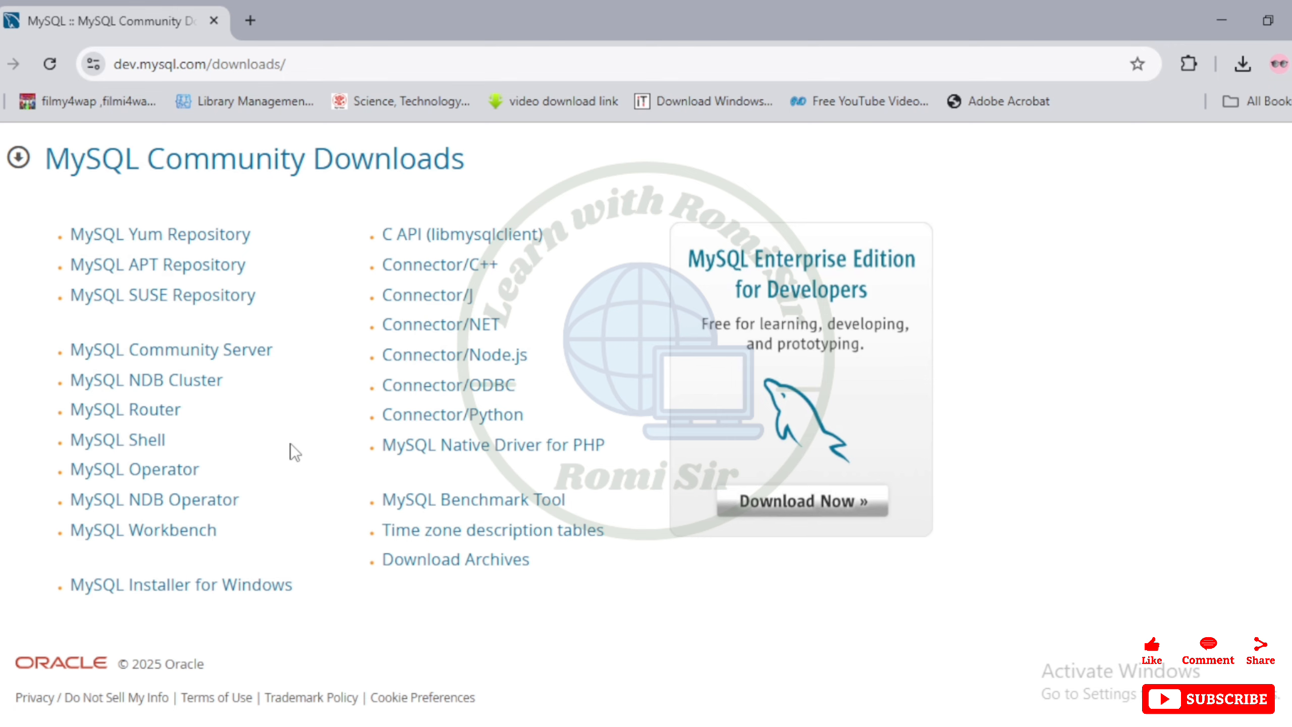
scroll(288, 448, "down", 1)
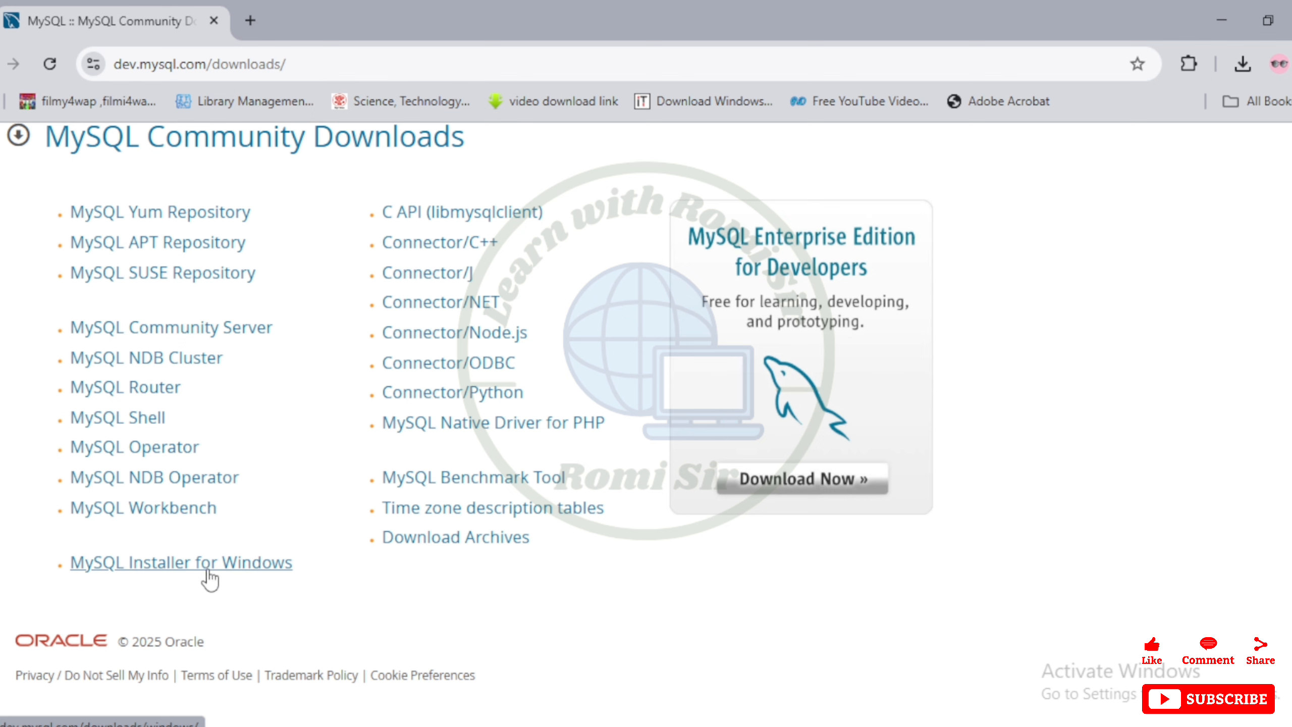
left_click(162, 560)
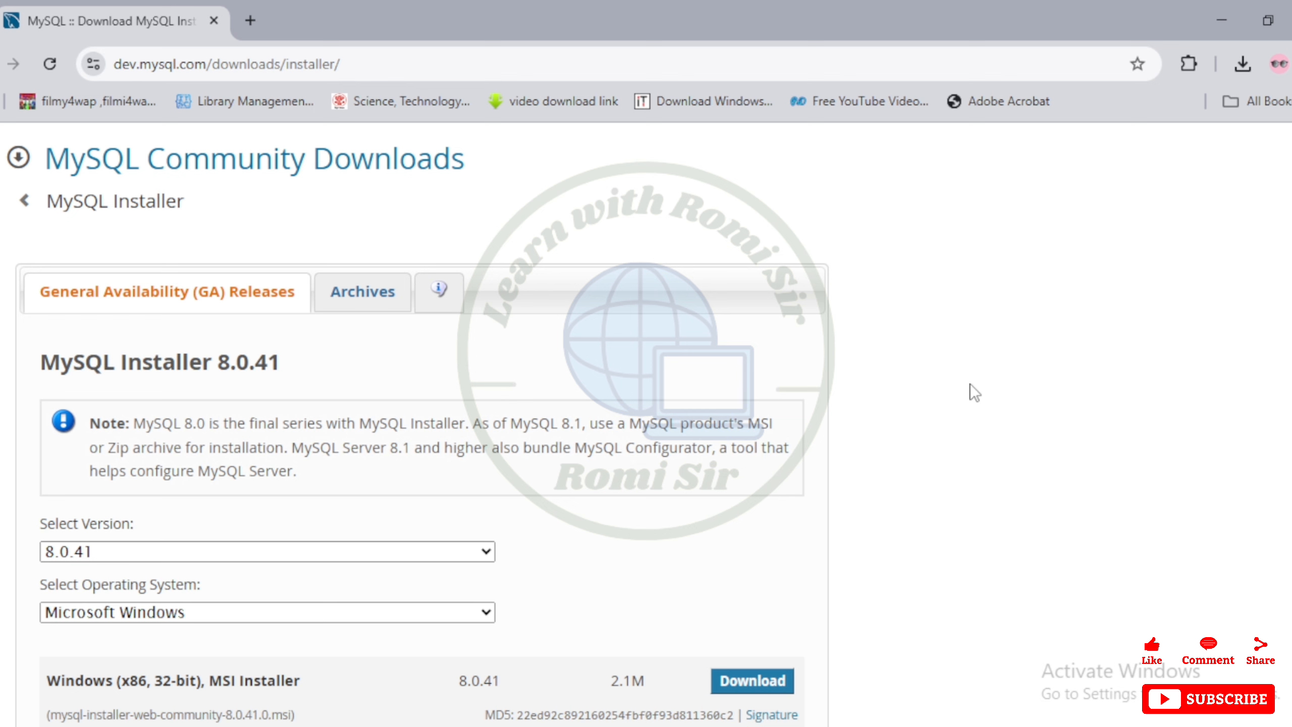
Download the 352.2M Windows MSI installer 8.0.41 without logging in, saving it from the Save As dialog
scroll(961, 388, "down", 5)
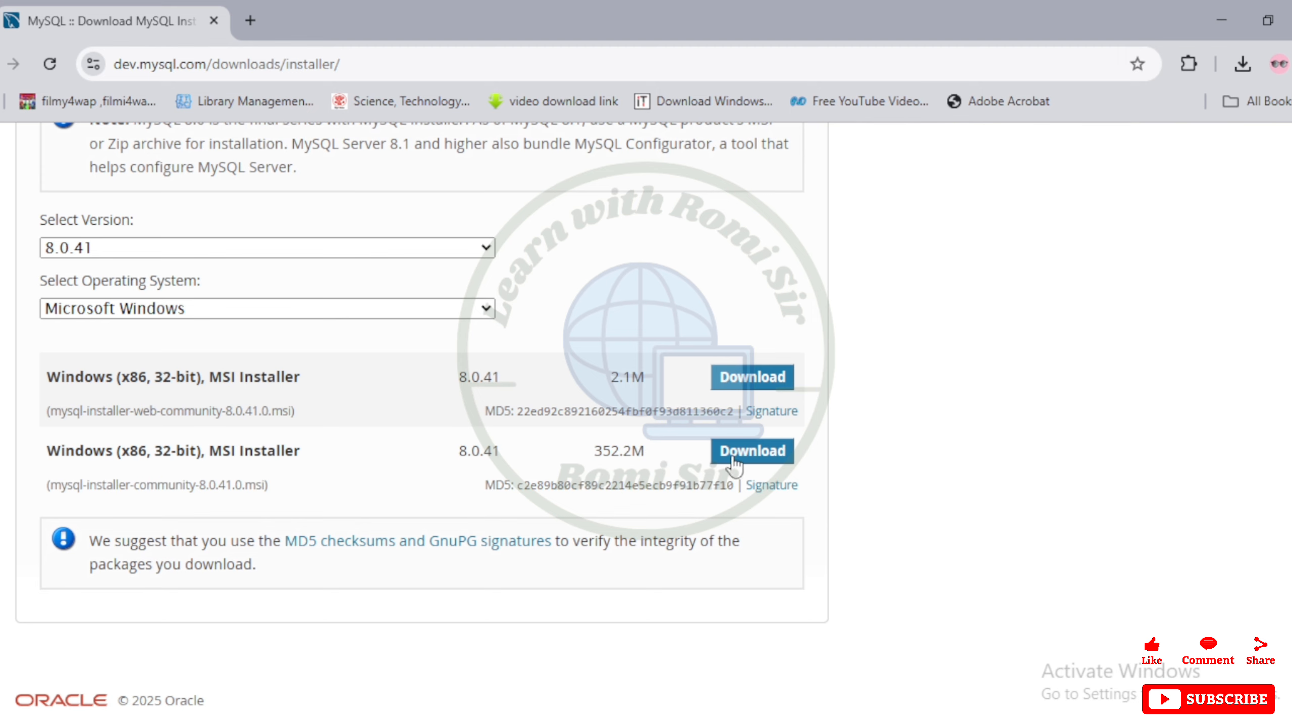
left_click(755, 456)
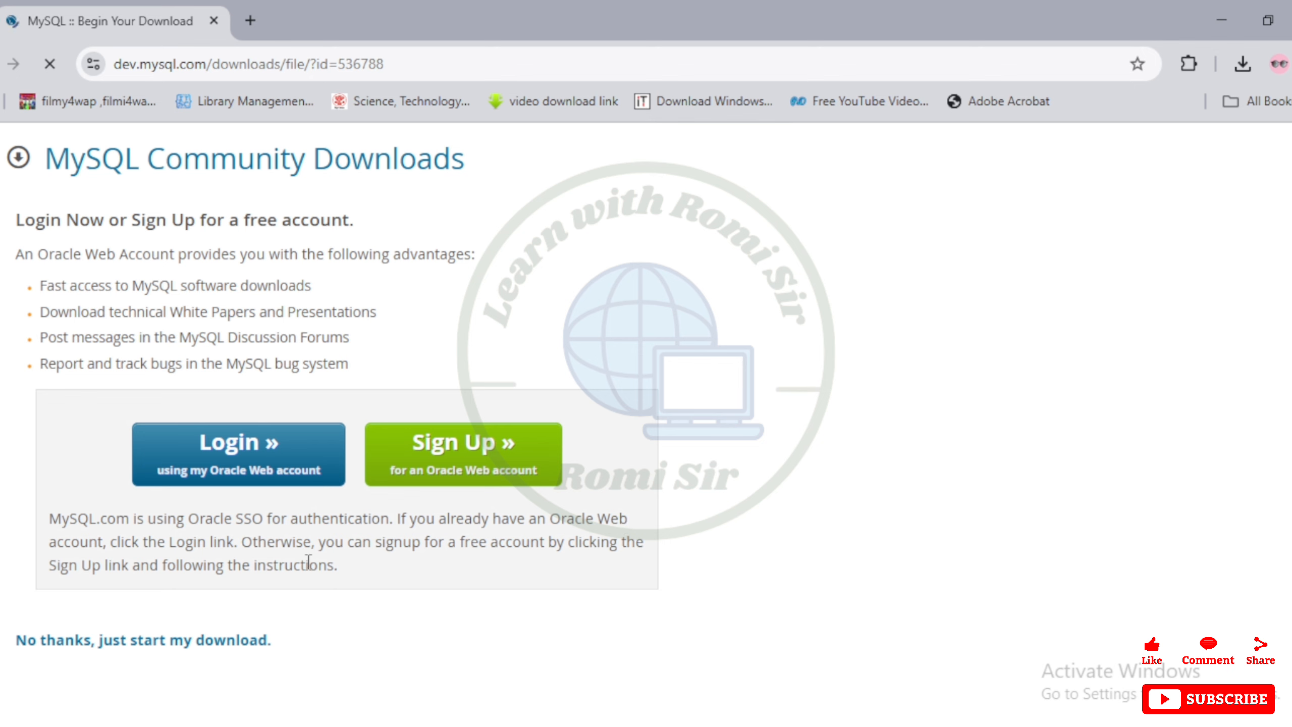
scroll(305, 562, "down", 2)
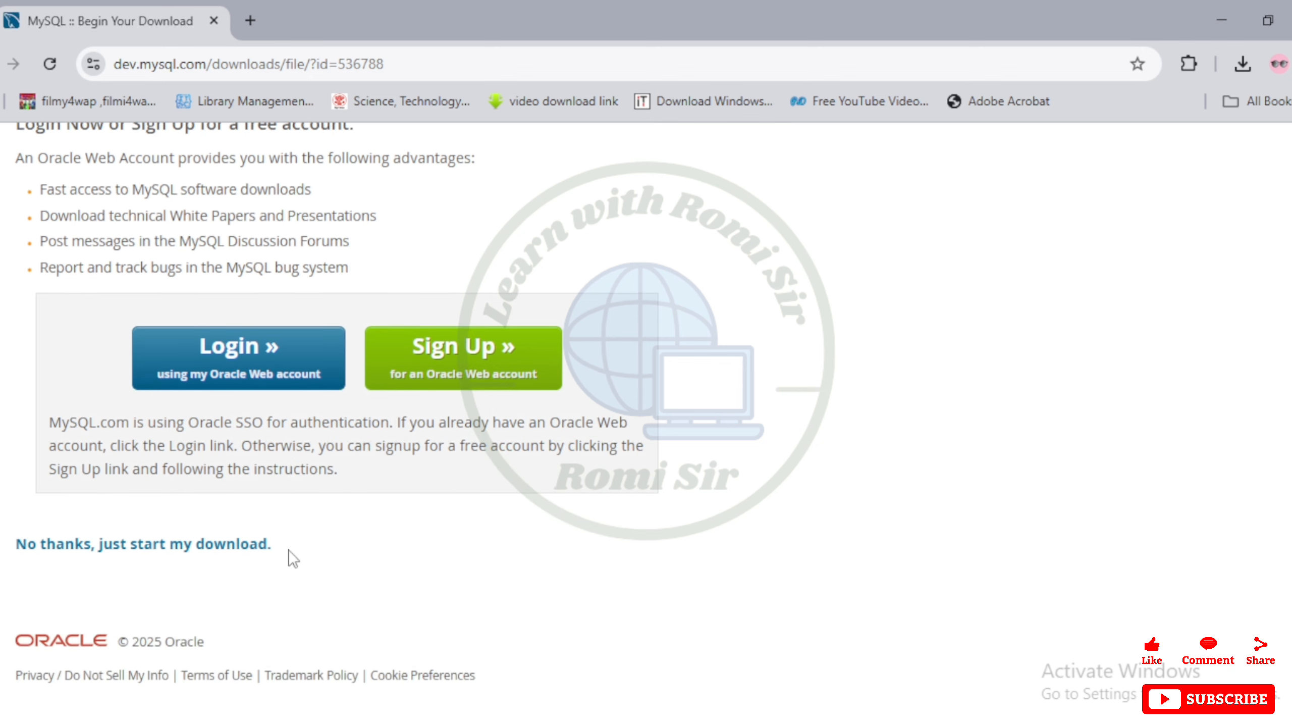
left_click(242, 546)
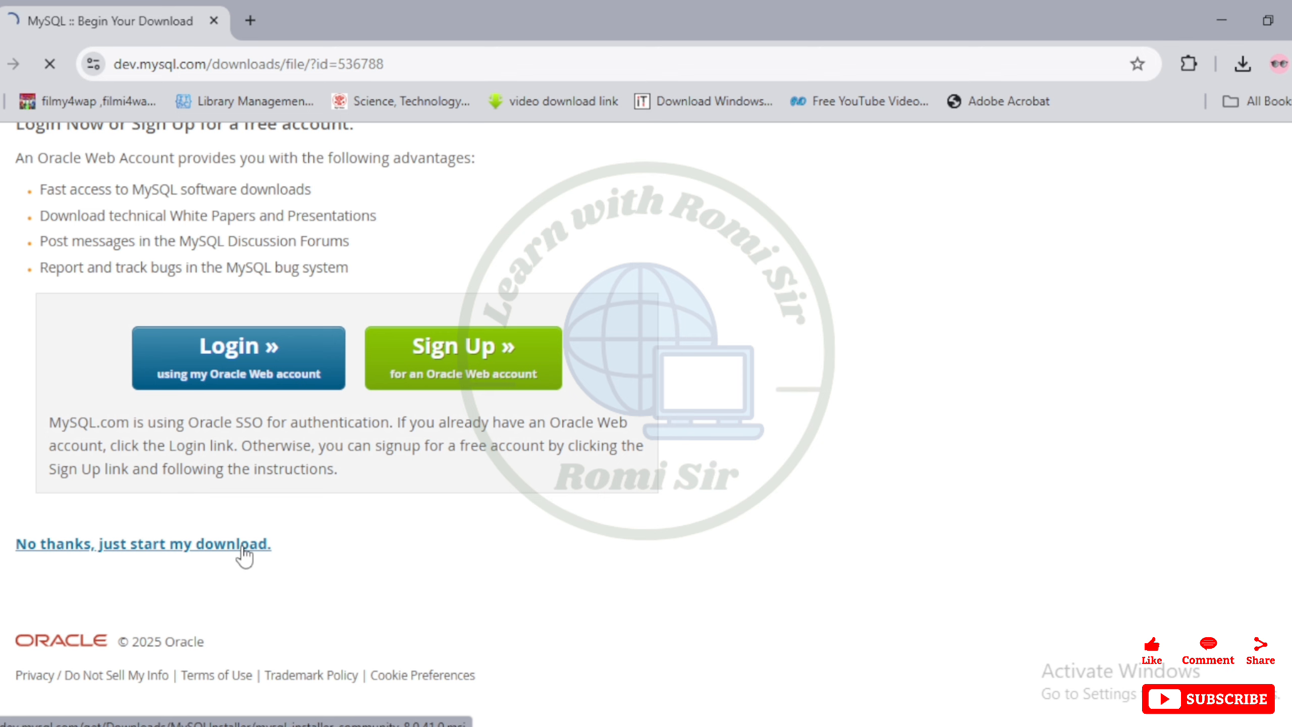
left_click(242, 546)
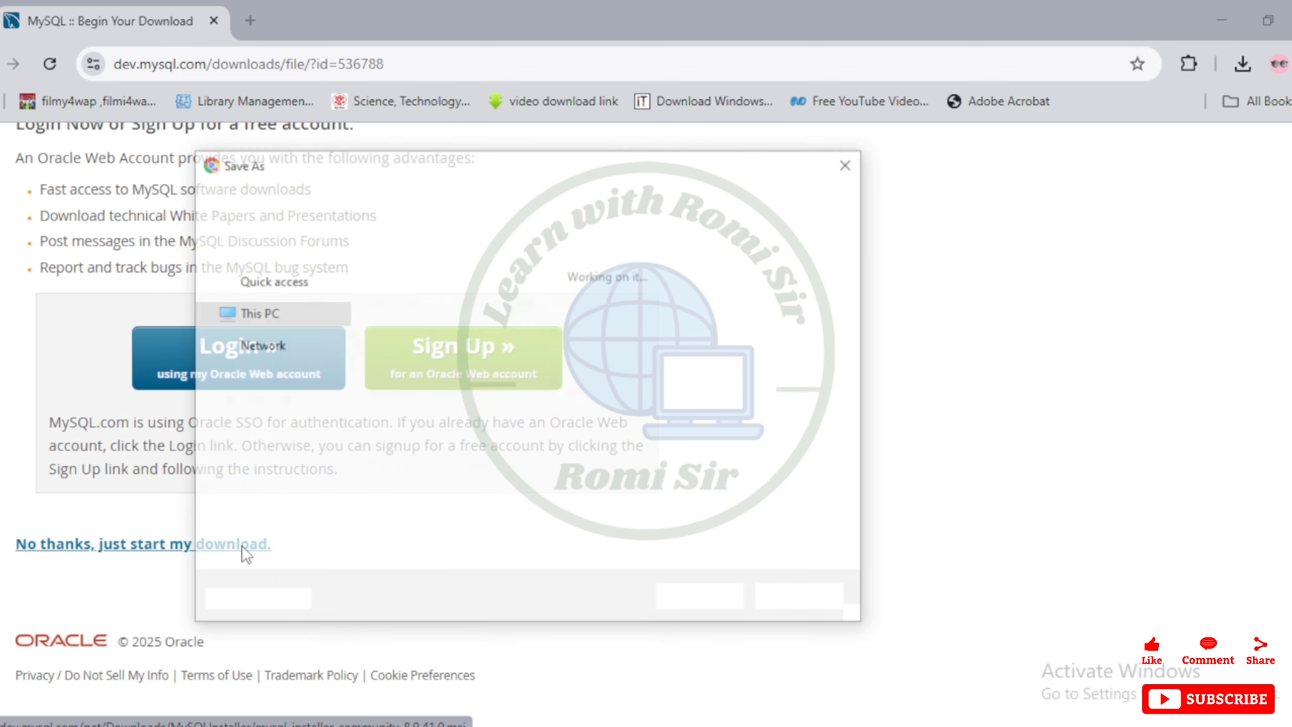
left_click(714, 599)
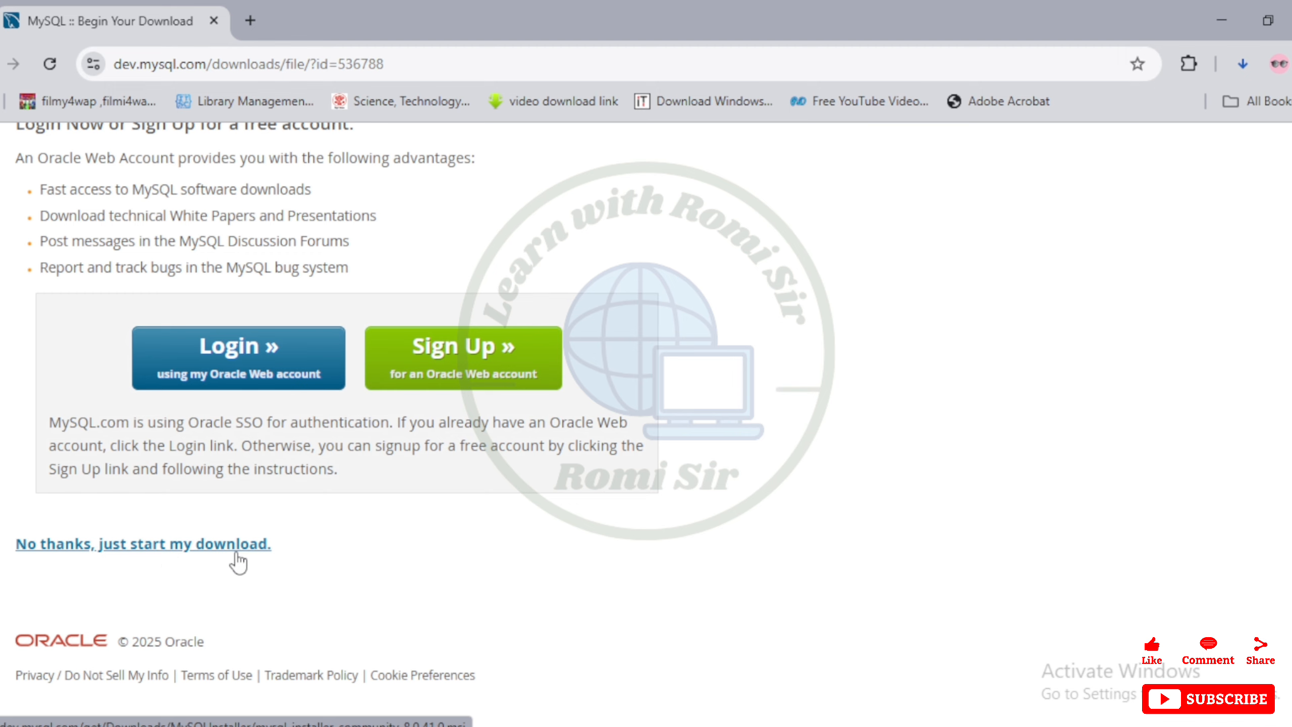
Pause the newly started installer download in the download history and minimize the browser
left_click(1242, 67)
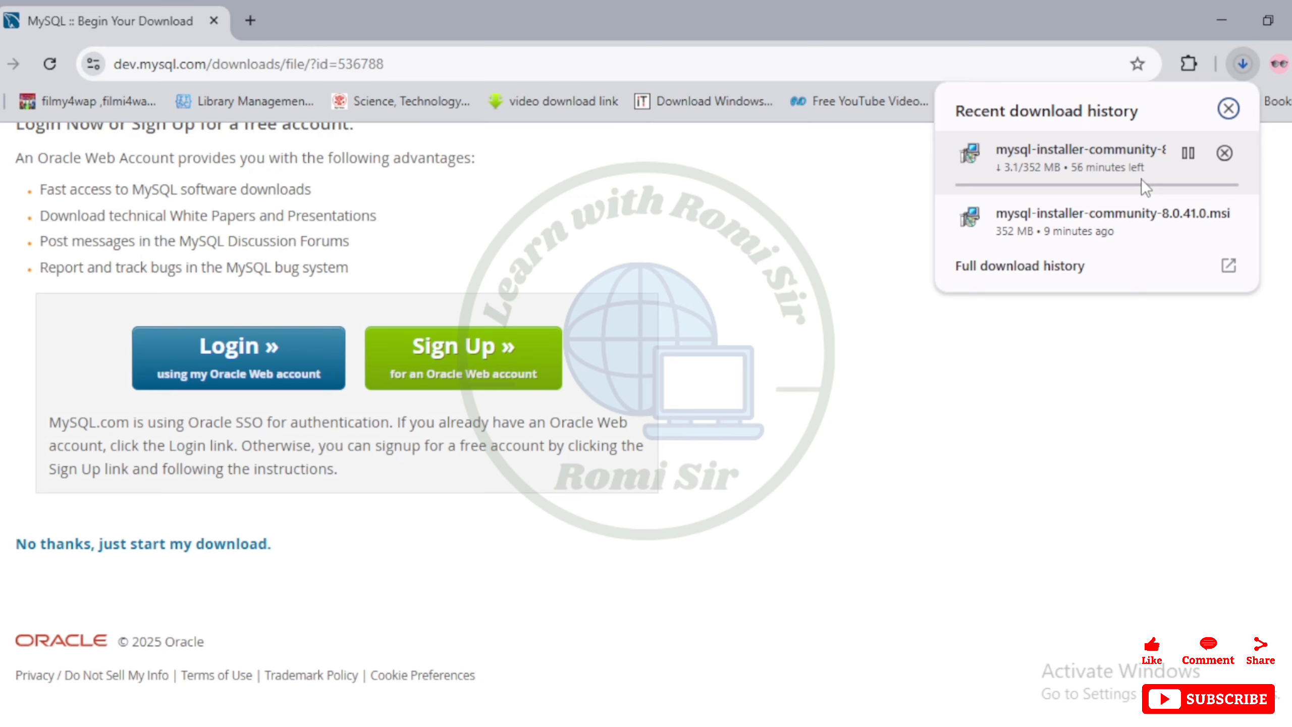
left_click(1191, 160)
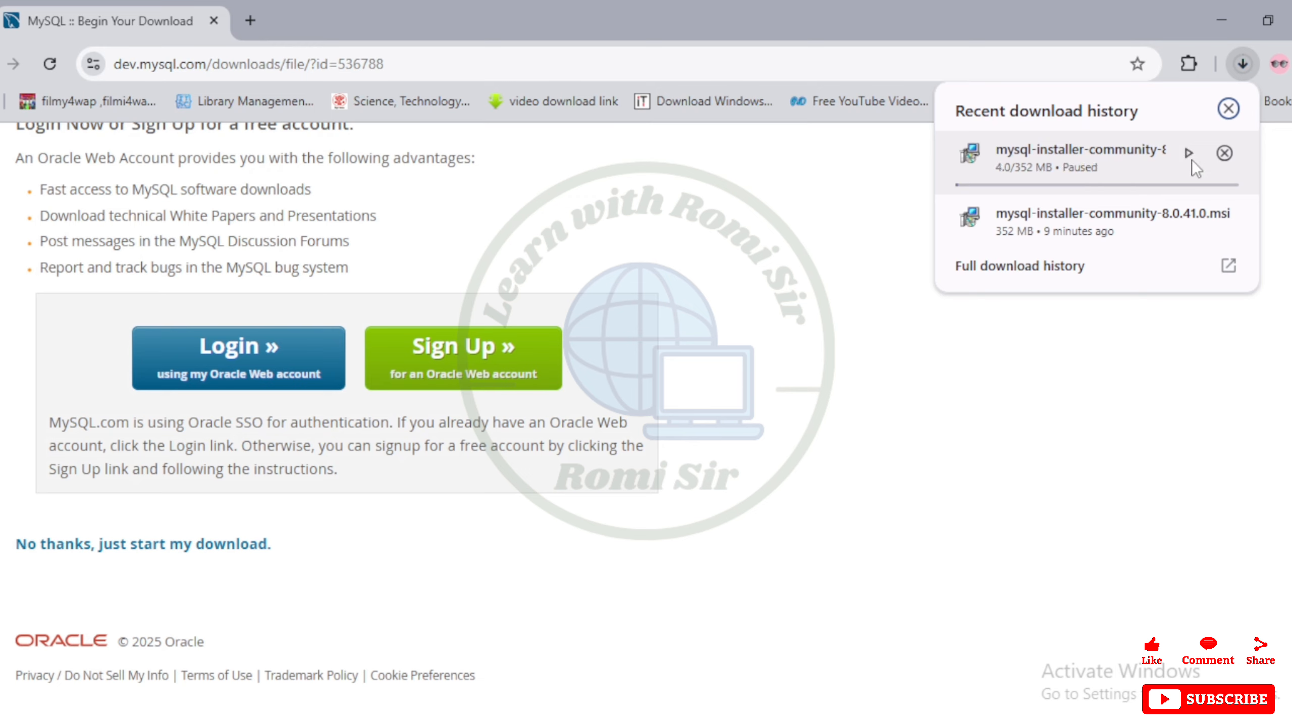
left_click(1226, 19)
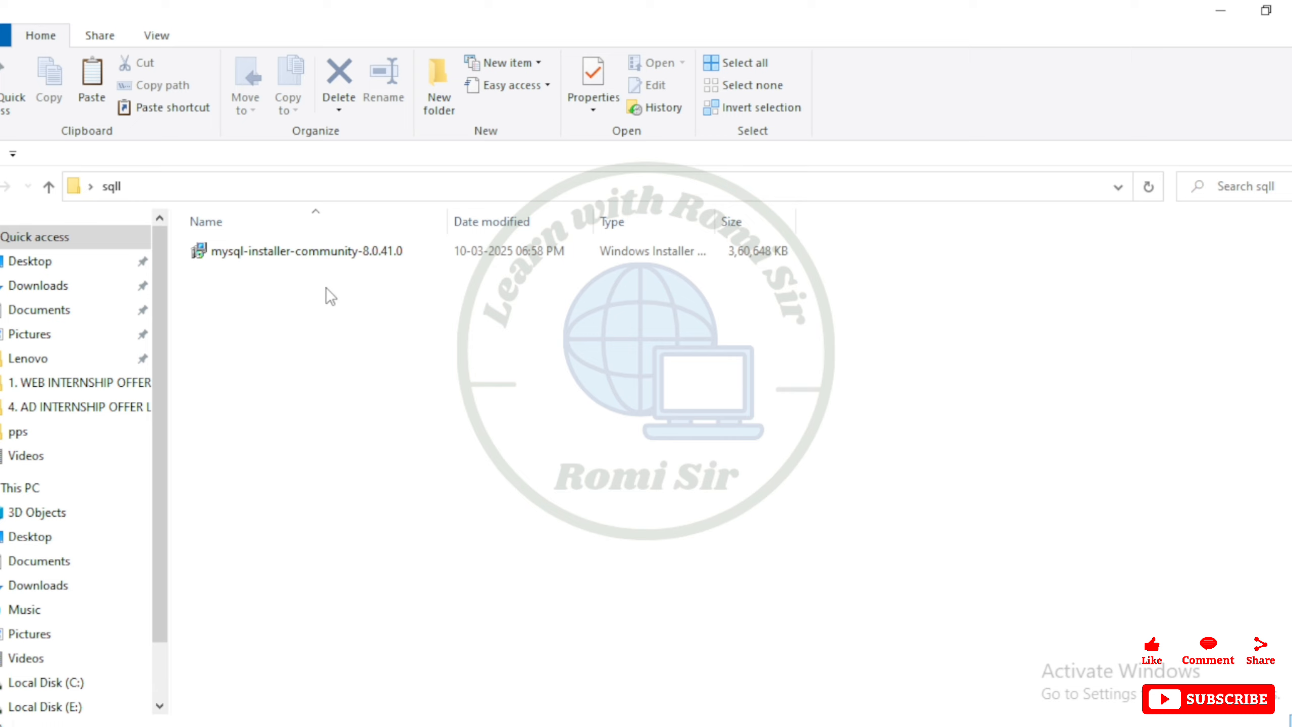
Install the mysql-installer-community-8.0.41.0 file from the sqll folder
left_click(334, 255)
double_click(334, 255)
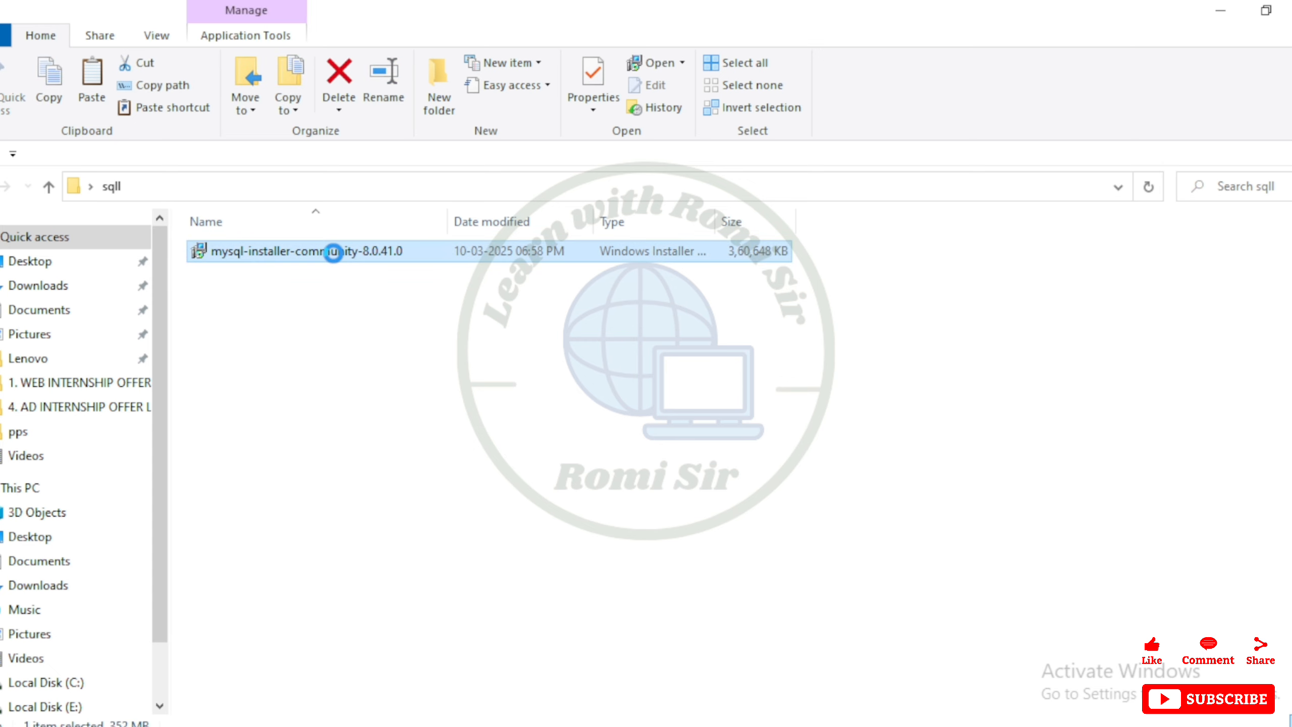
right_click(333, 252)
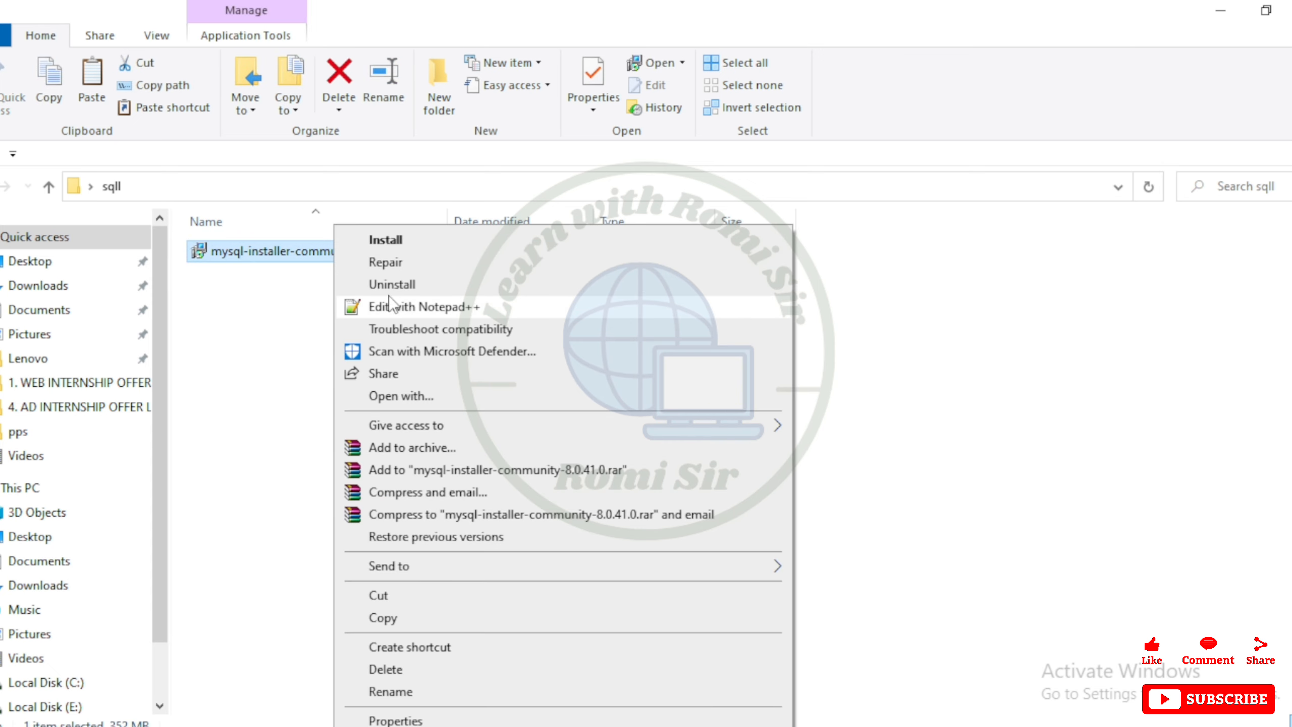
left_click(387, 242)
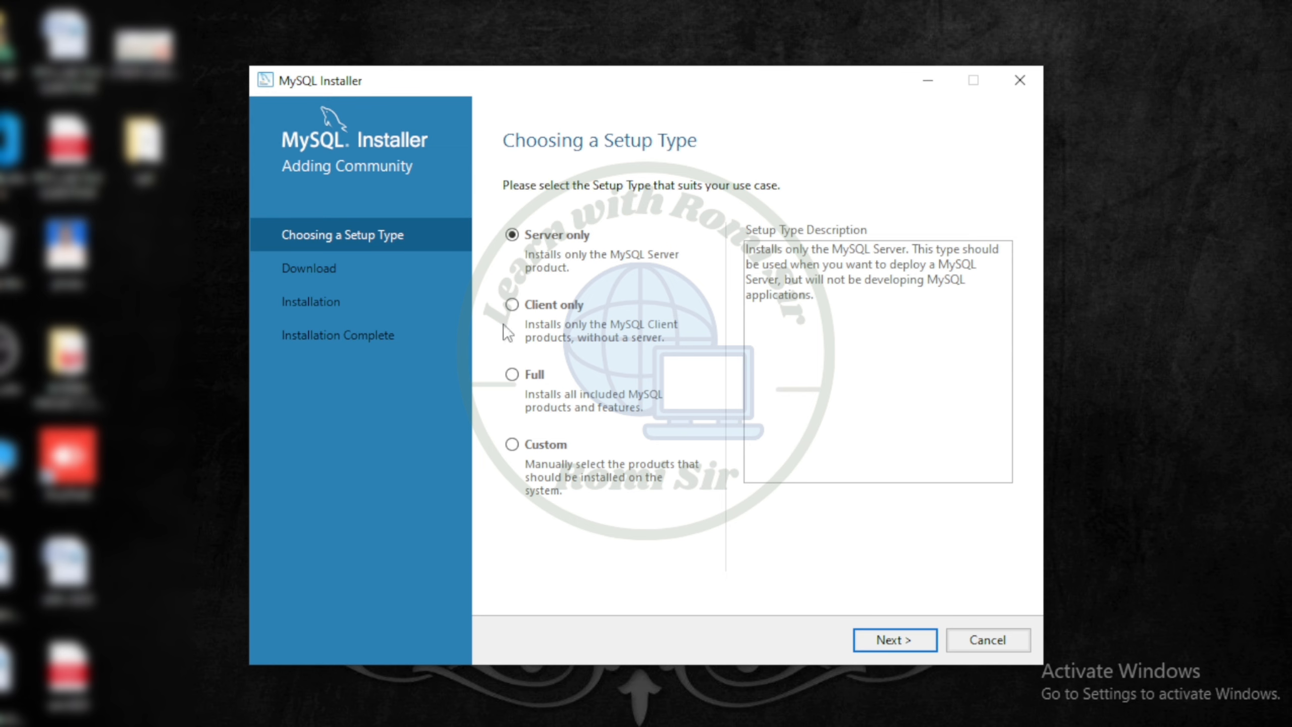
Choose the Custom setup type and continue to product selection
left_click(512, 445)
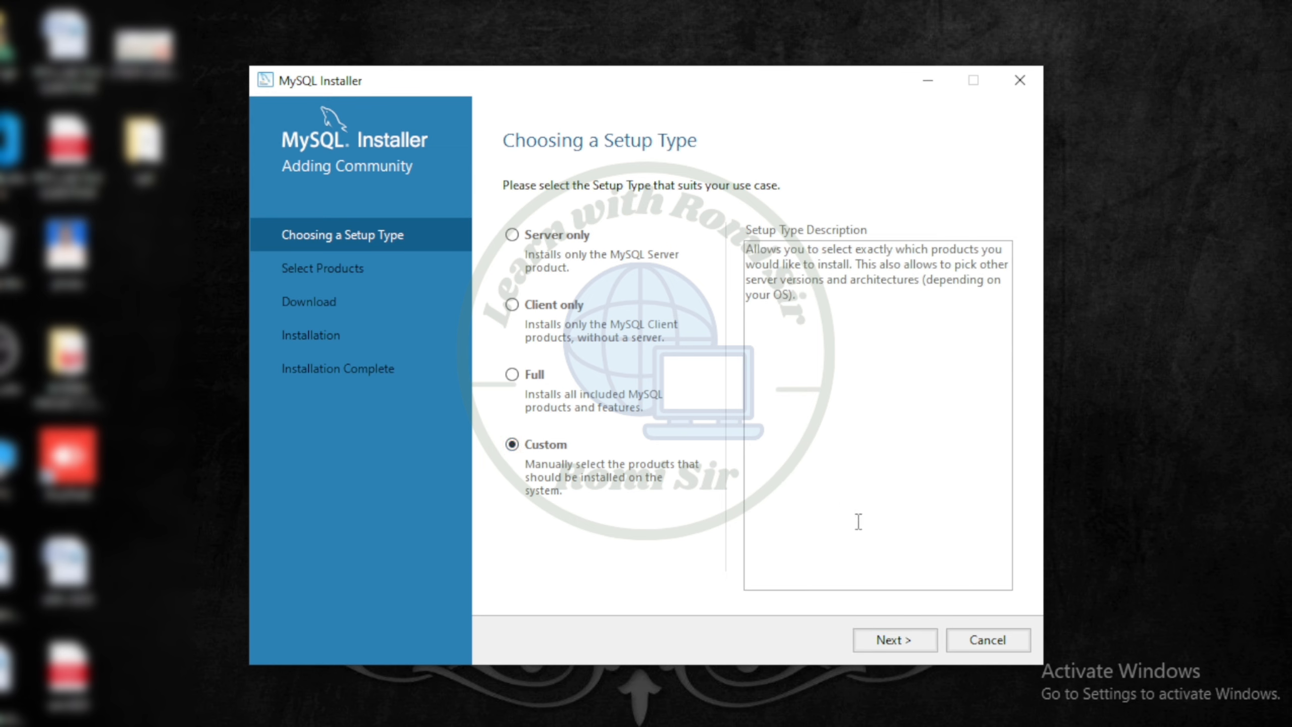
left_click(902, 642)
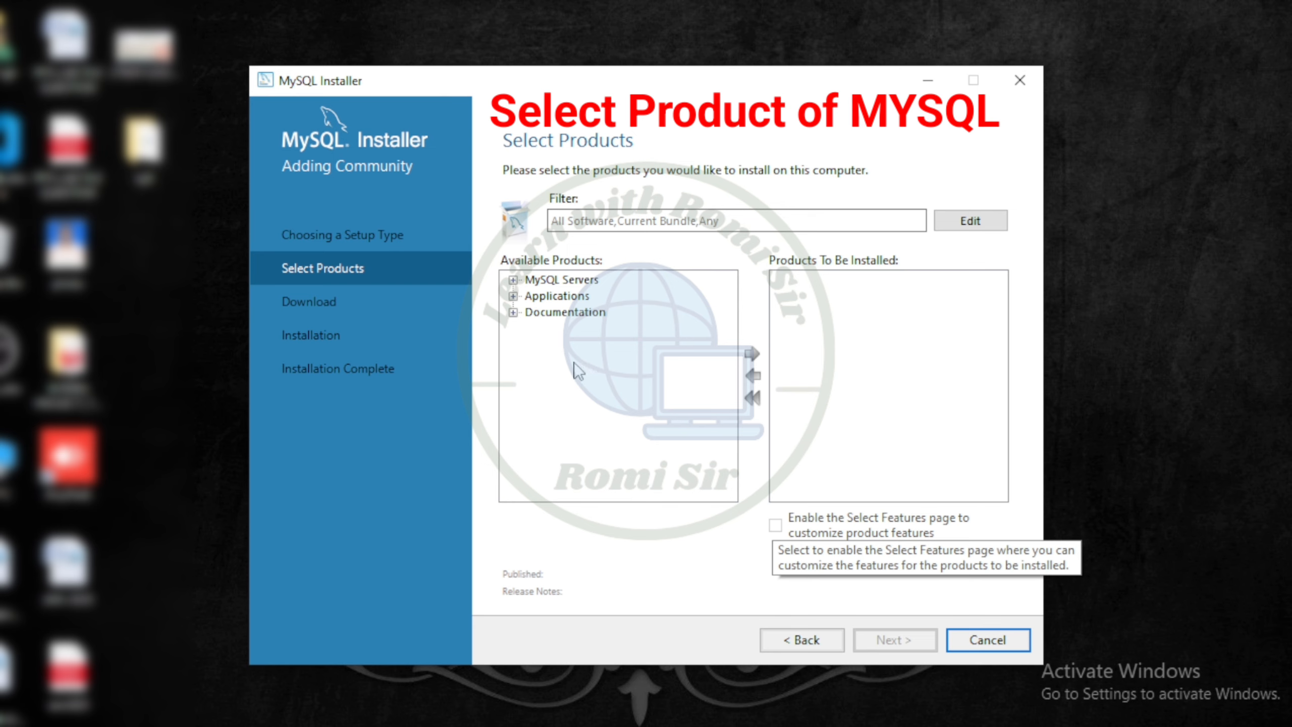
Expand MySQL Servers and add MySQL Server 8.0.41 - X64 to the products to be installed
left_click(513, 279)
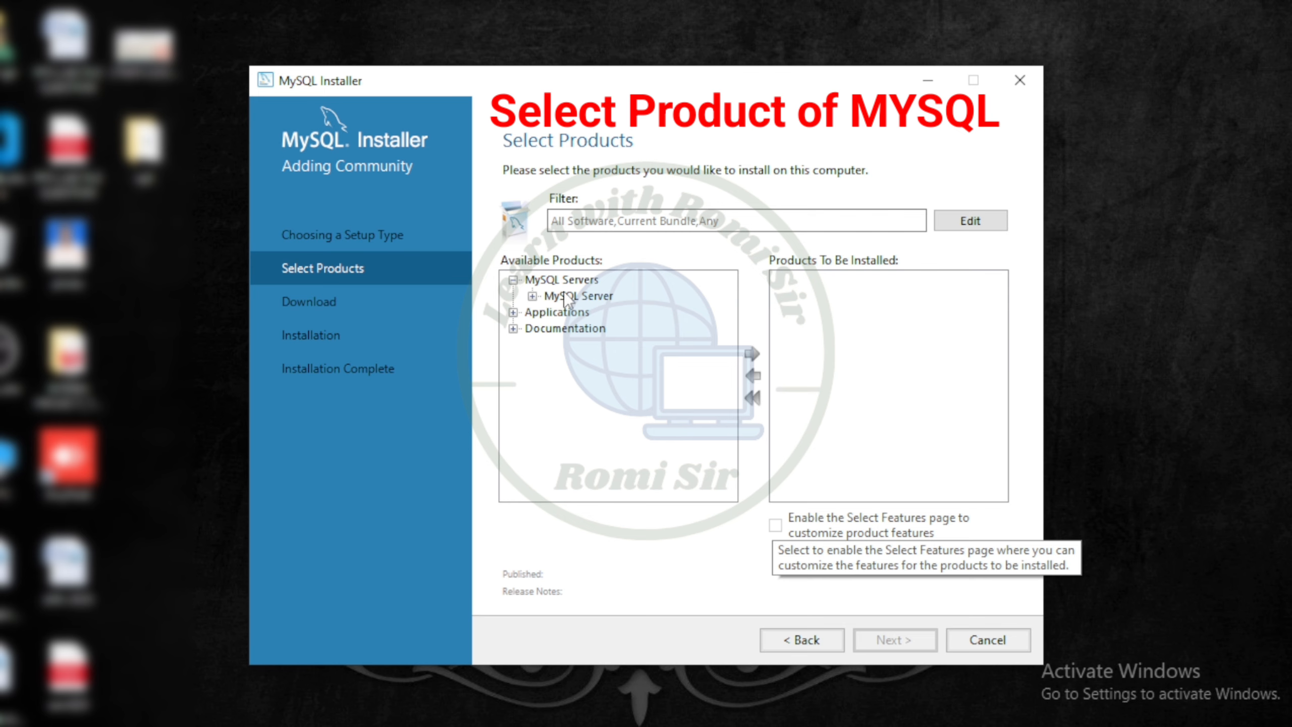
left_click(532, 297)
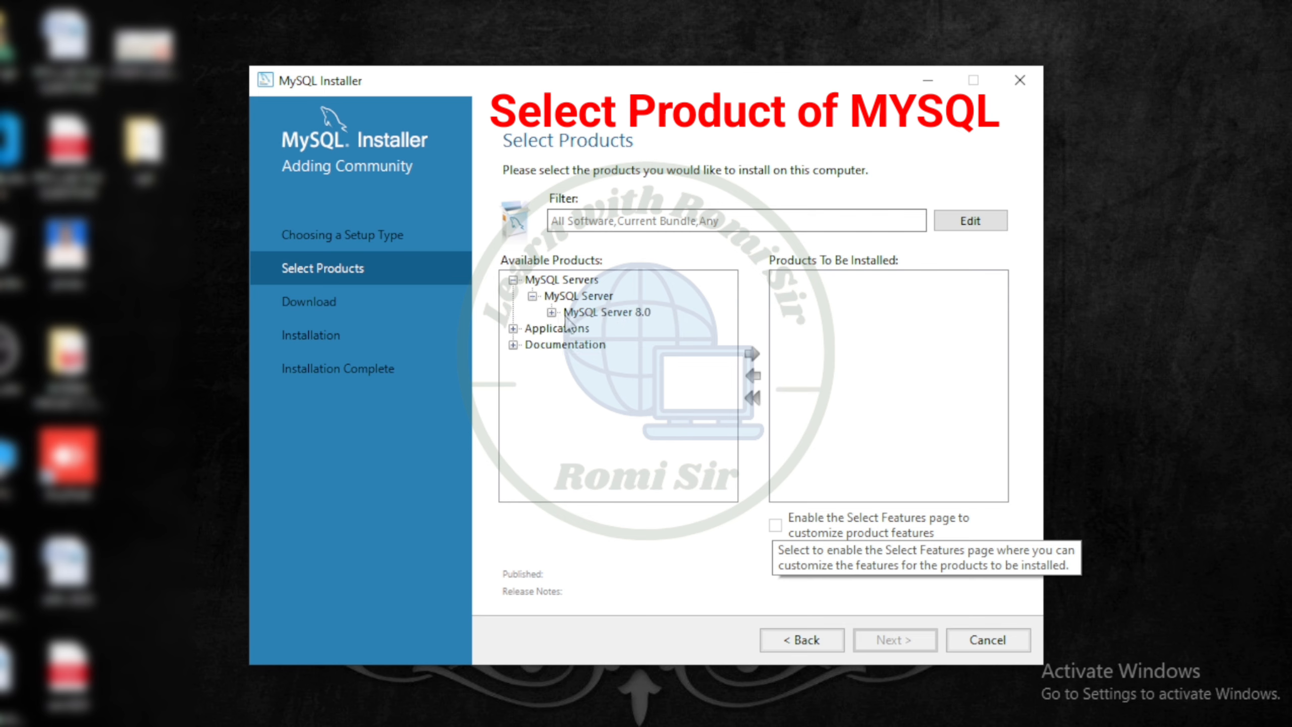
left_click(552, 312)
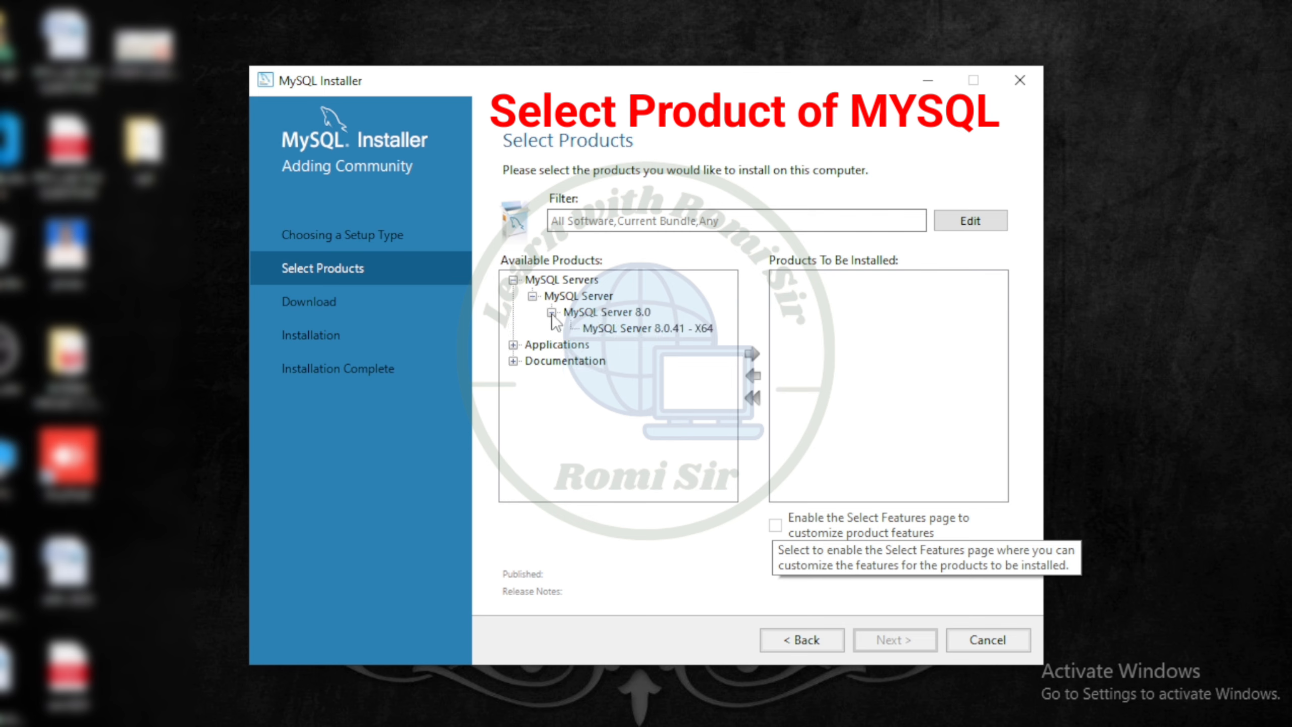
left_click(604, 331)
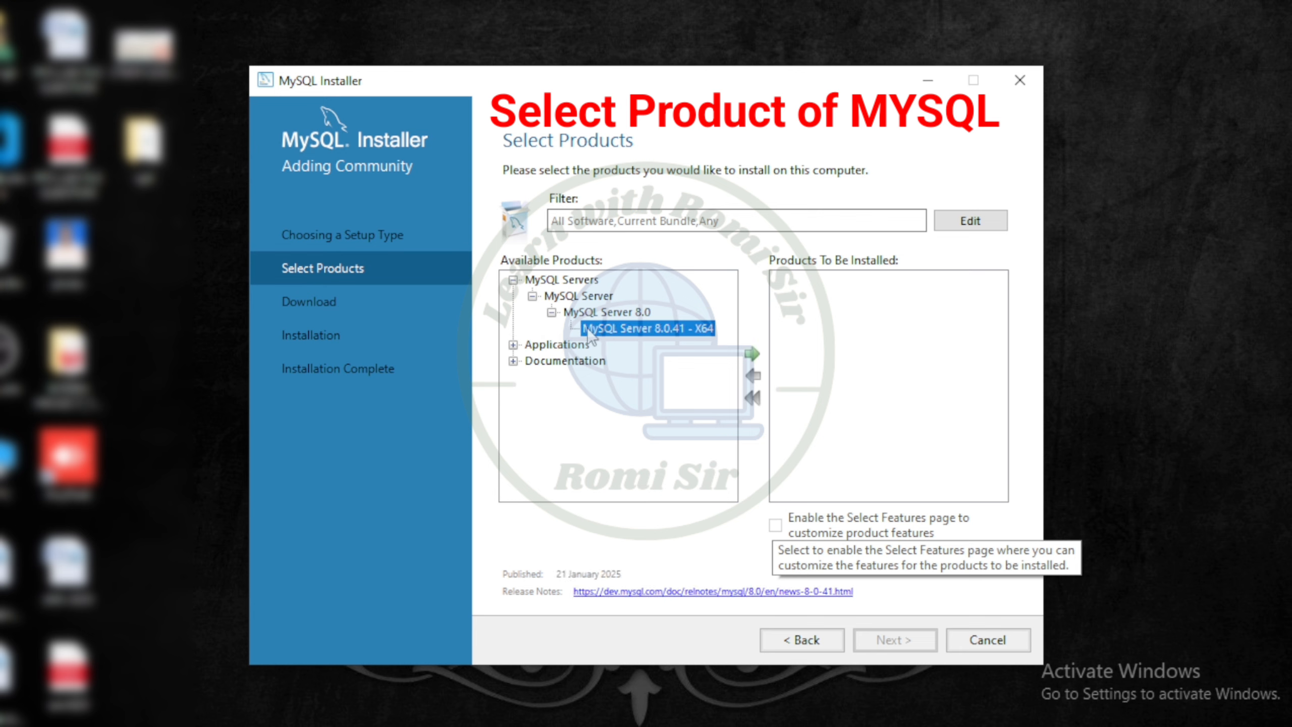
left_click(754, 354)
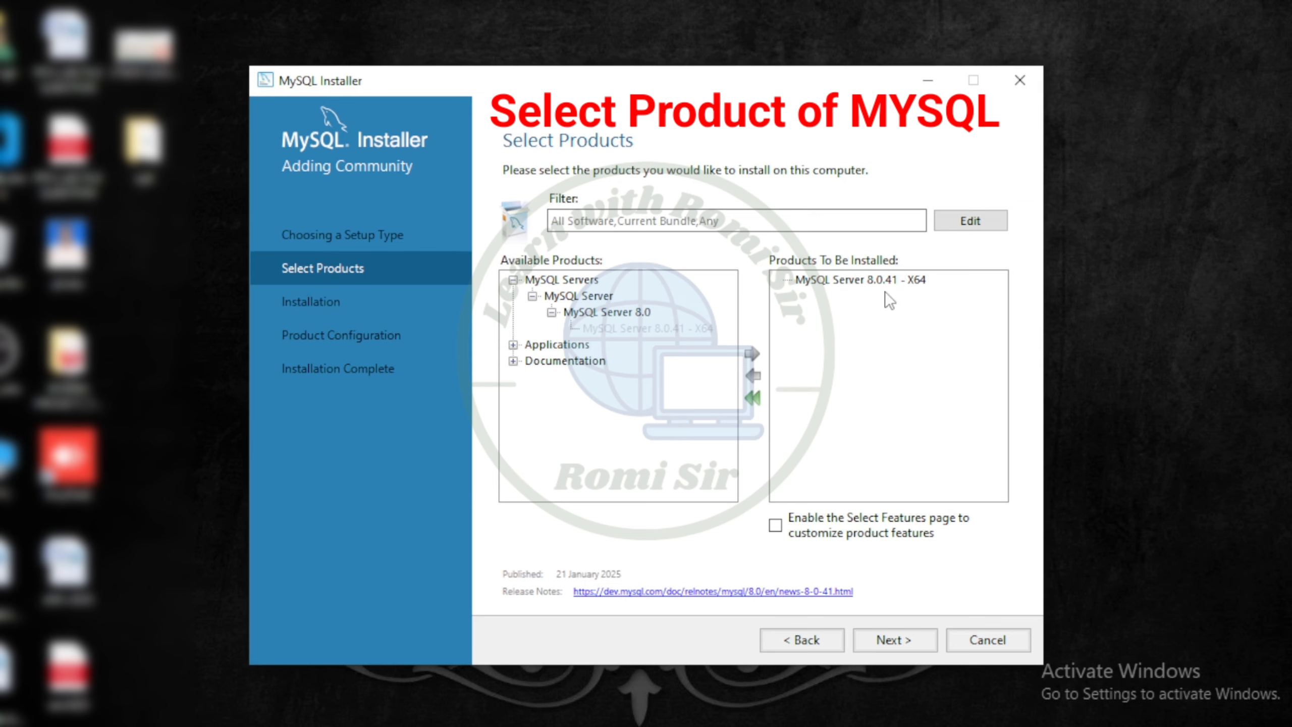
Expand Applications and add MySQL Workbench 8.0.41 - X64 to the products to be installed
left_click(514, 346)
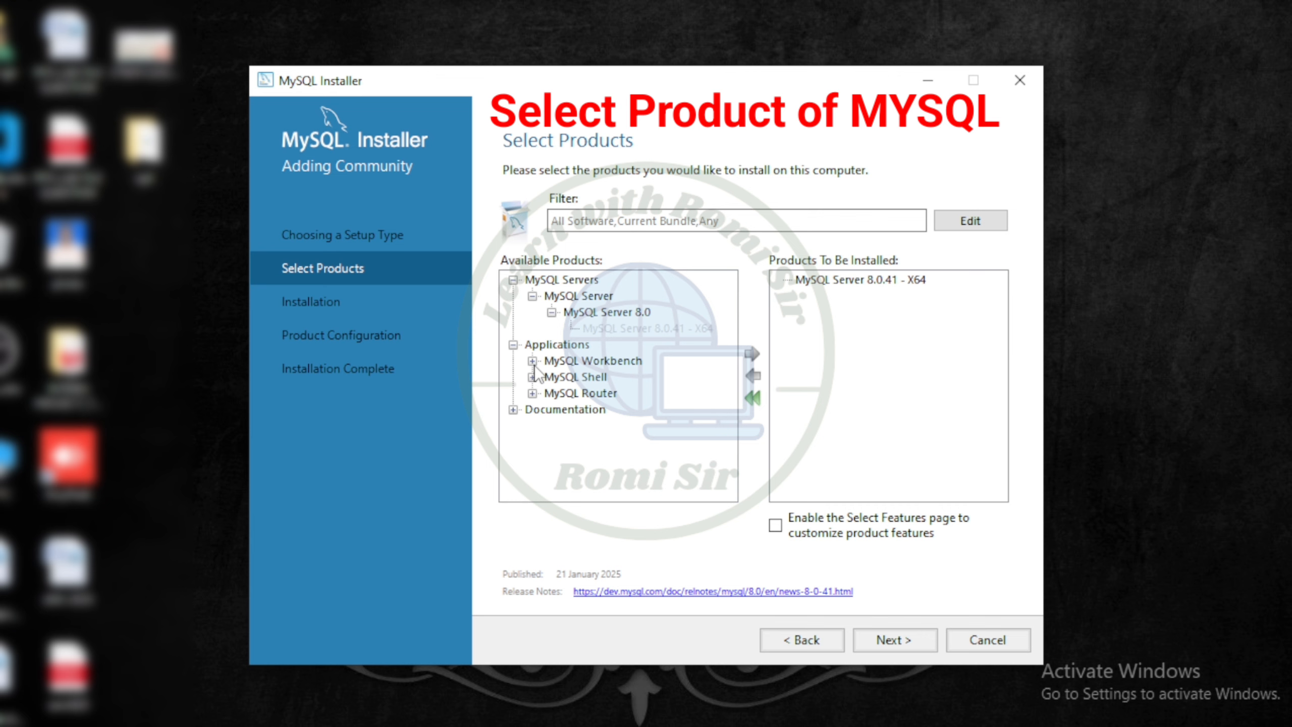
left_click(532, 361)
left_click(551, 377)
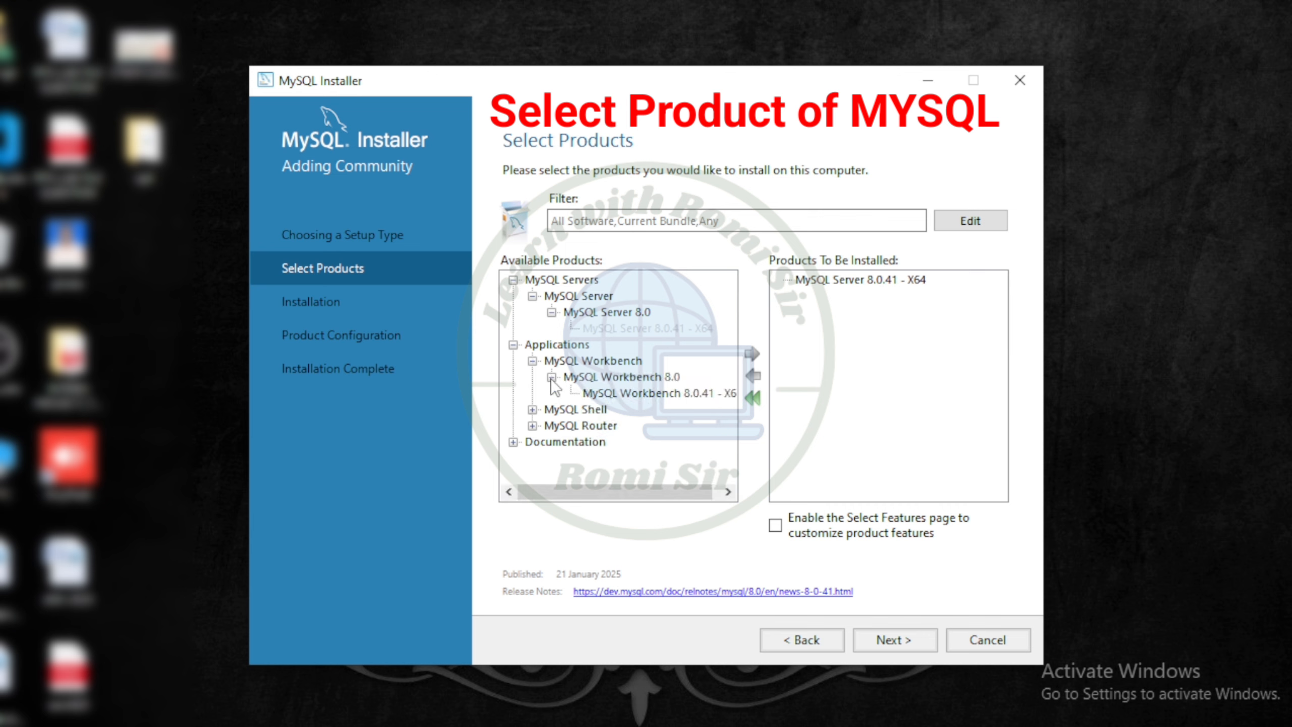
left_click(602, 391)
left_click(754, 355)
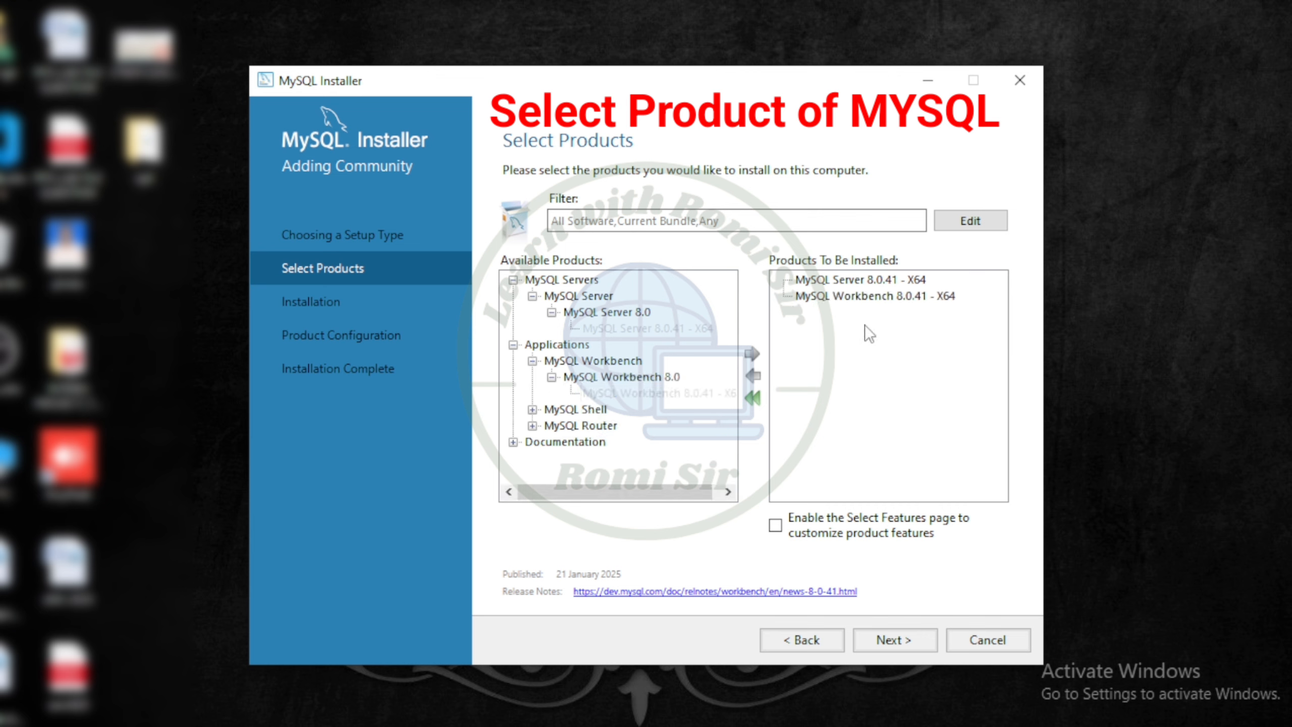
Expand MySQL Shell and add MySQL Shell 8.0.41 - X64 to the products to be installed
left_click(532, 410)
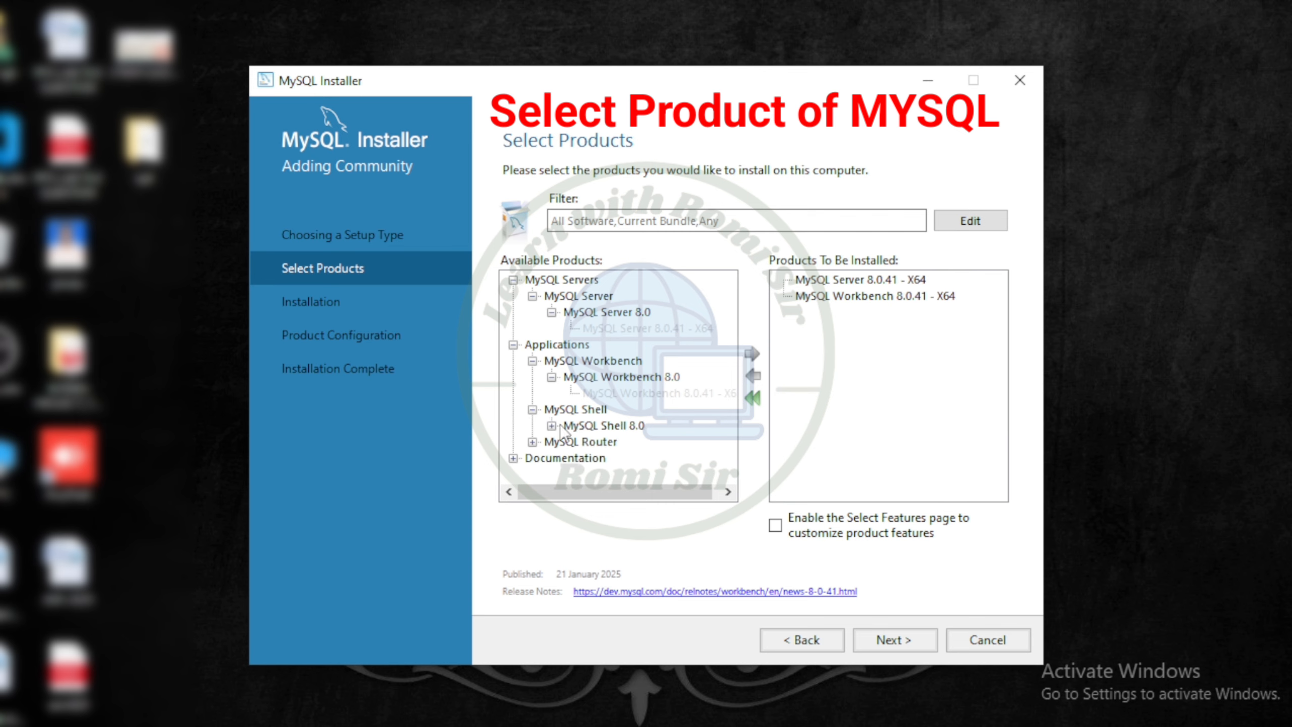
left_click(552, 425)
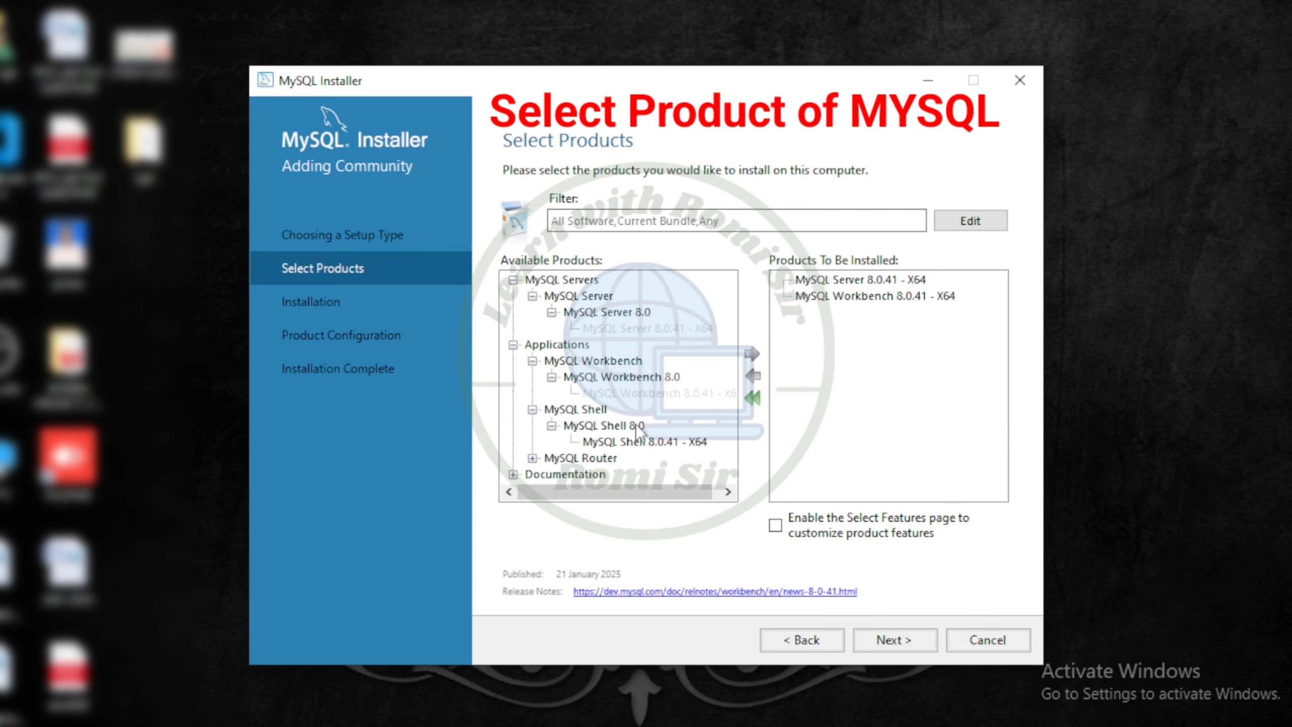
left_click(643, 441)
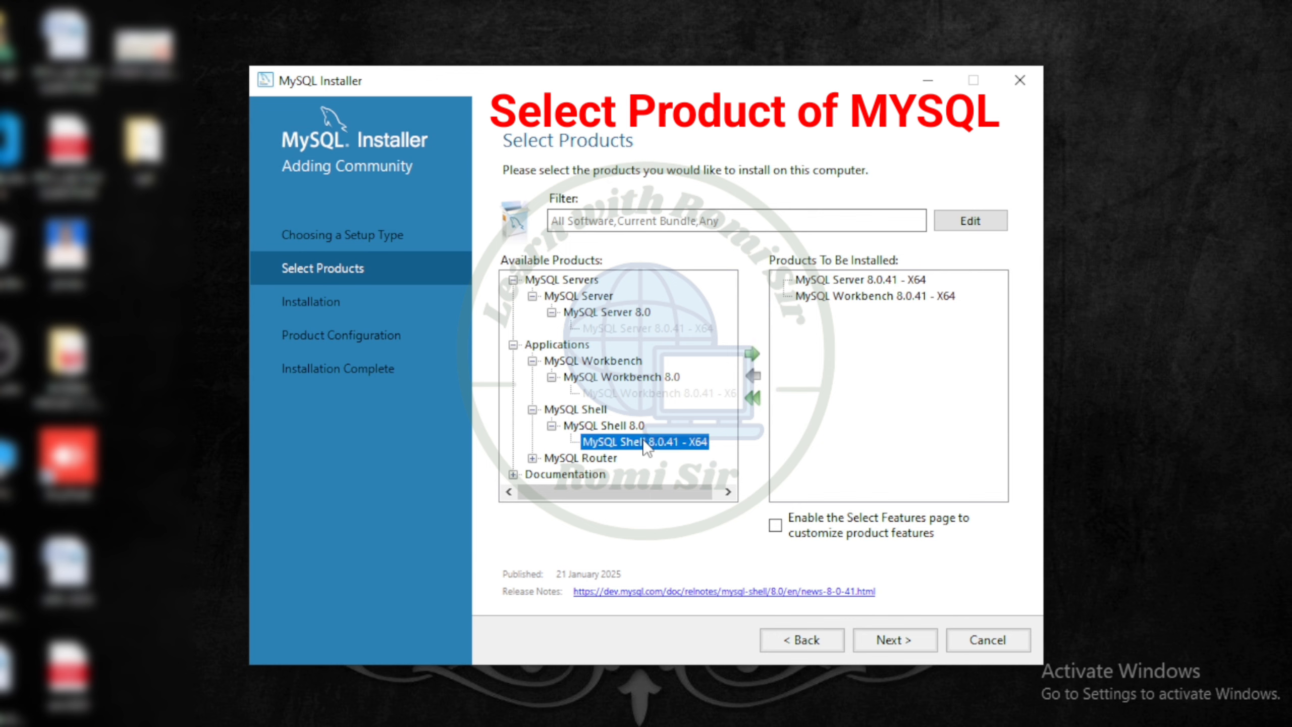
left_click(753, 352)
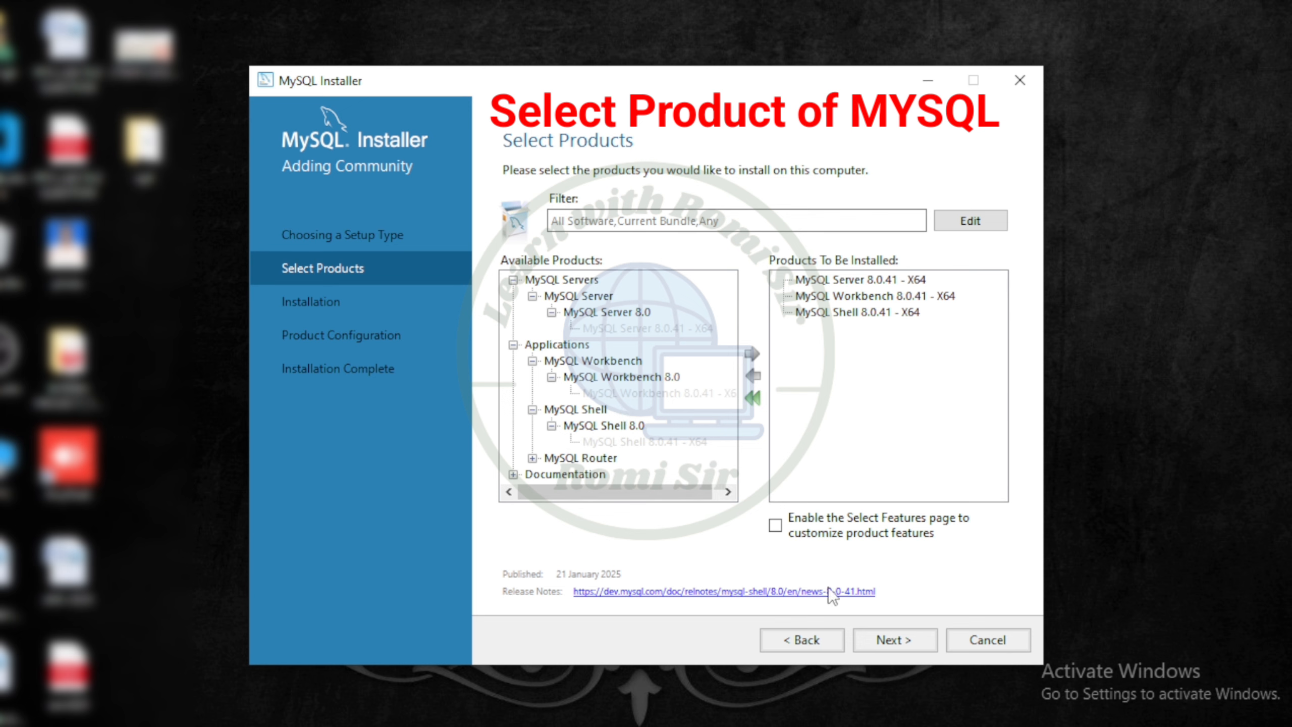
Continue to the Installation page and execute the installation of the selected products
left_click(894, 642)
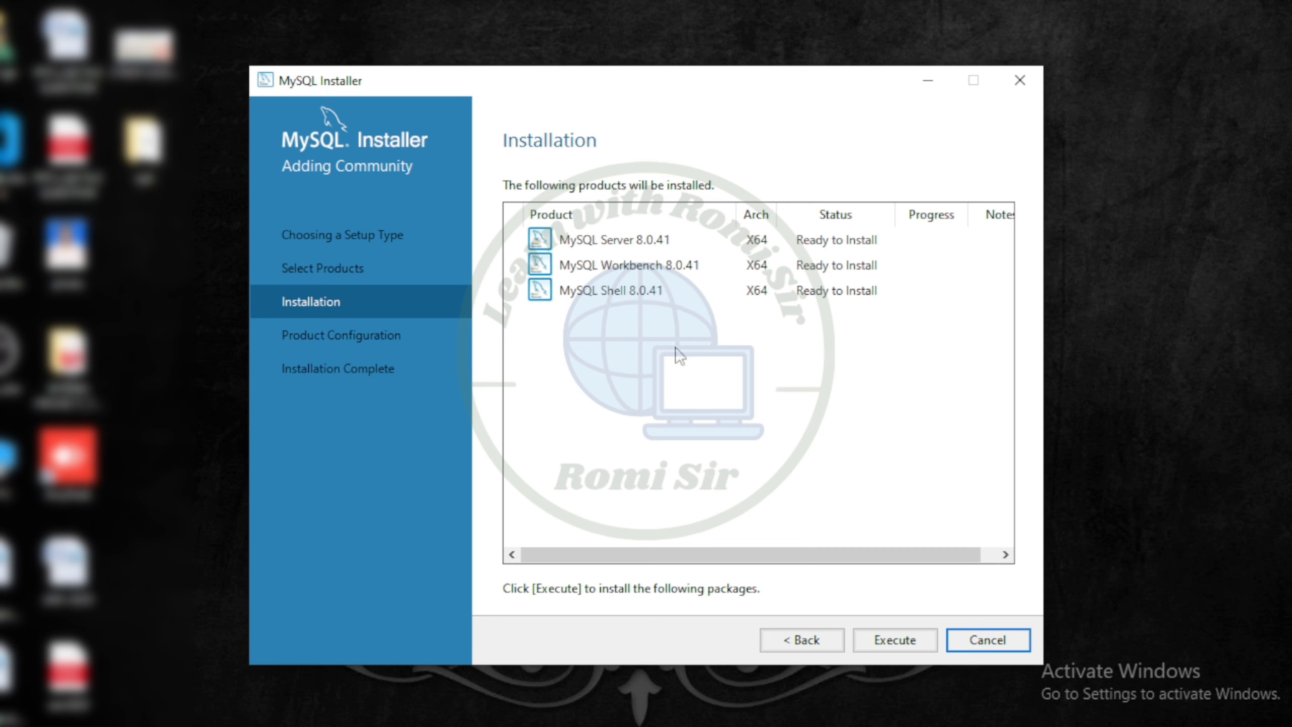
left_click(913, 642)
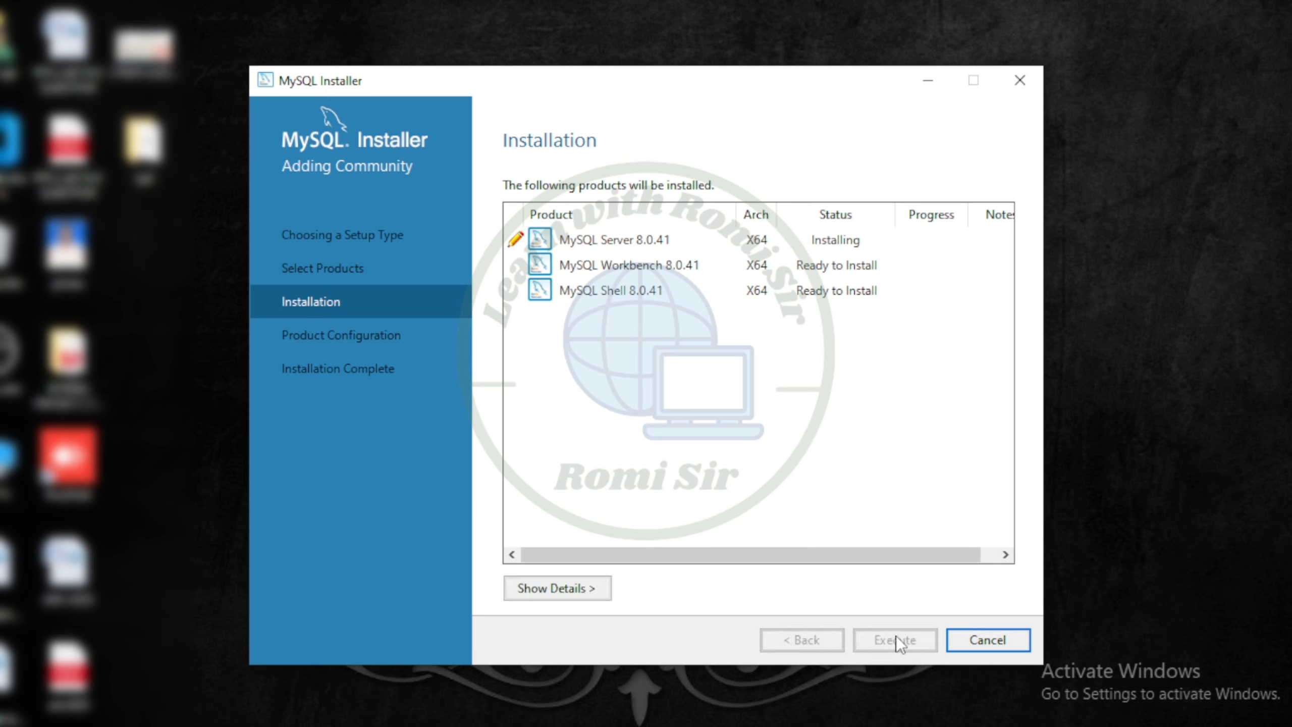
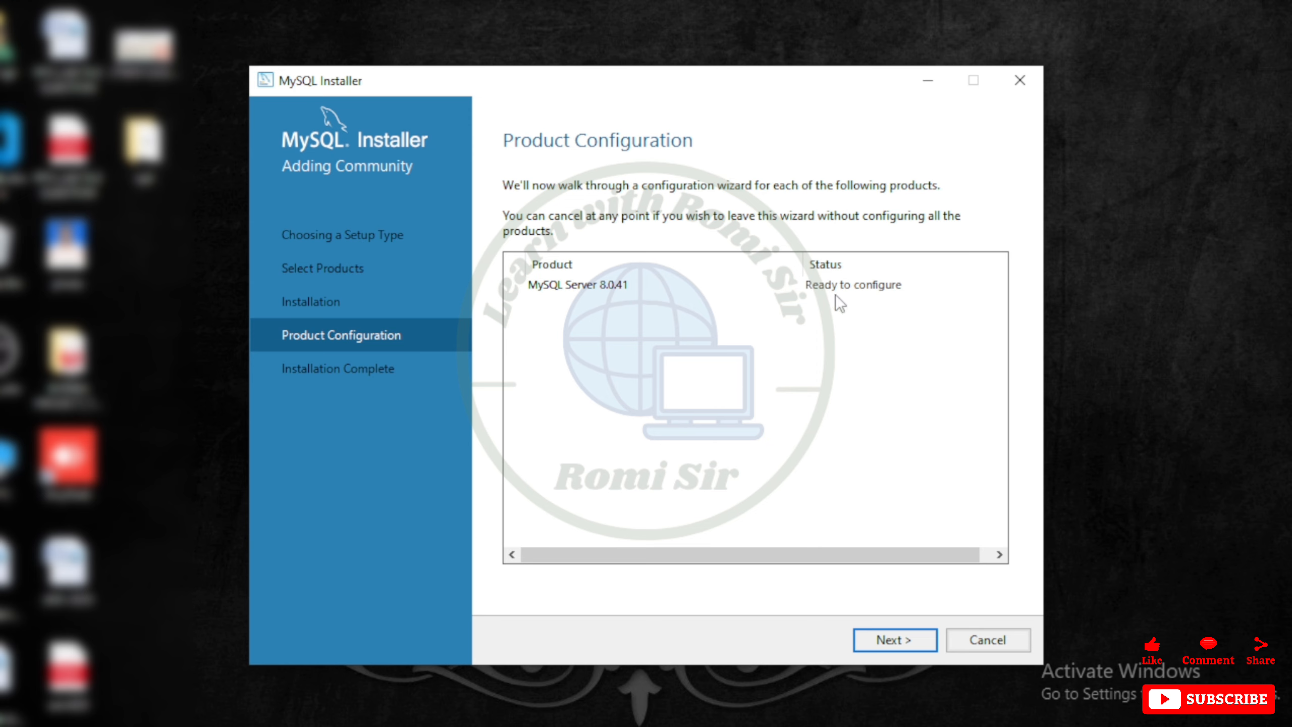
Start the MySQL Server configuration, keeping the default type, networking and strong password authentication settings
left_click(893, 641)
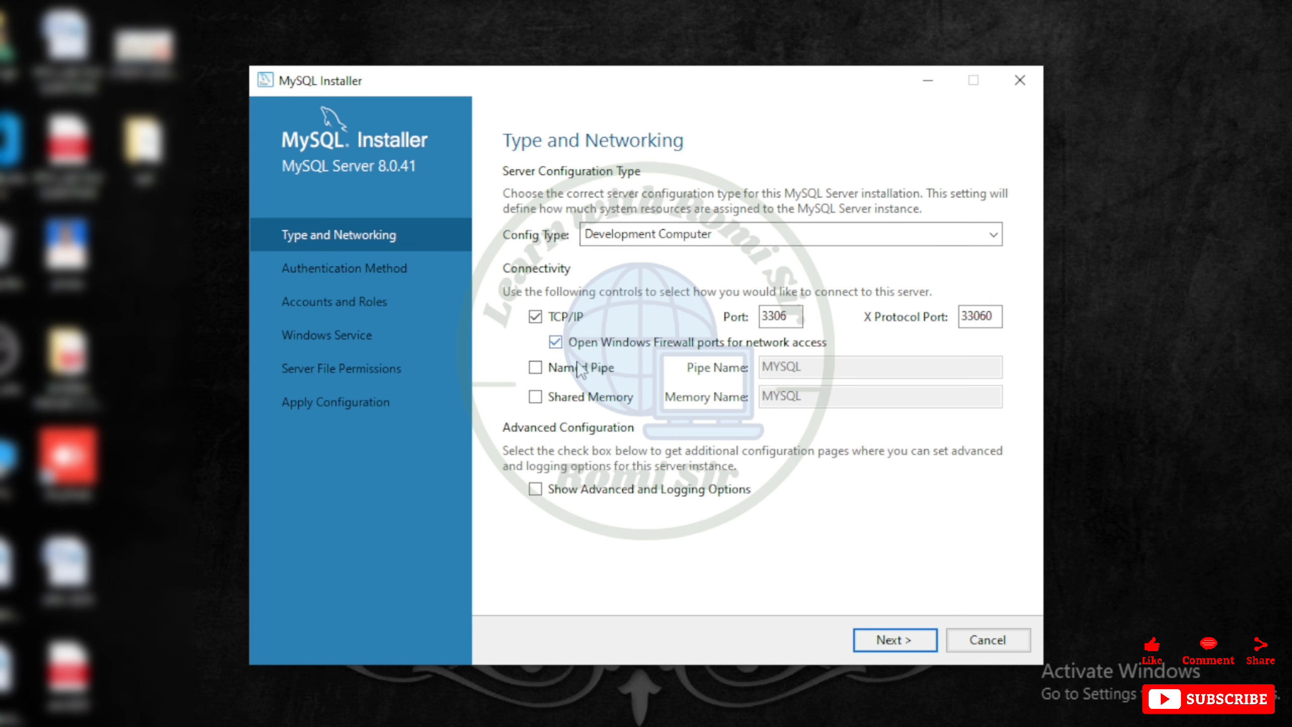
left_click(896, 644)
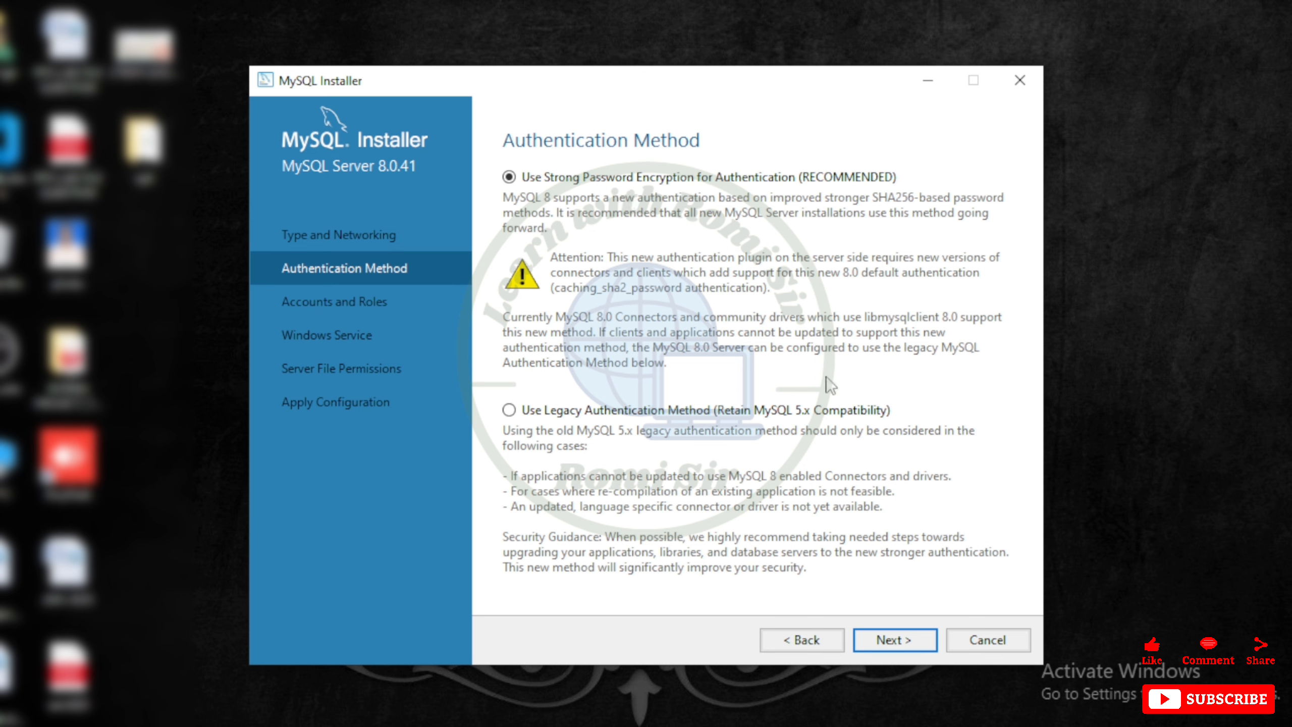
left_click(890, 640)
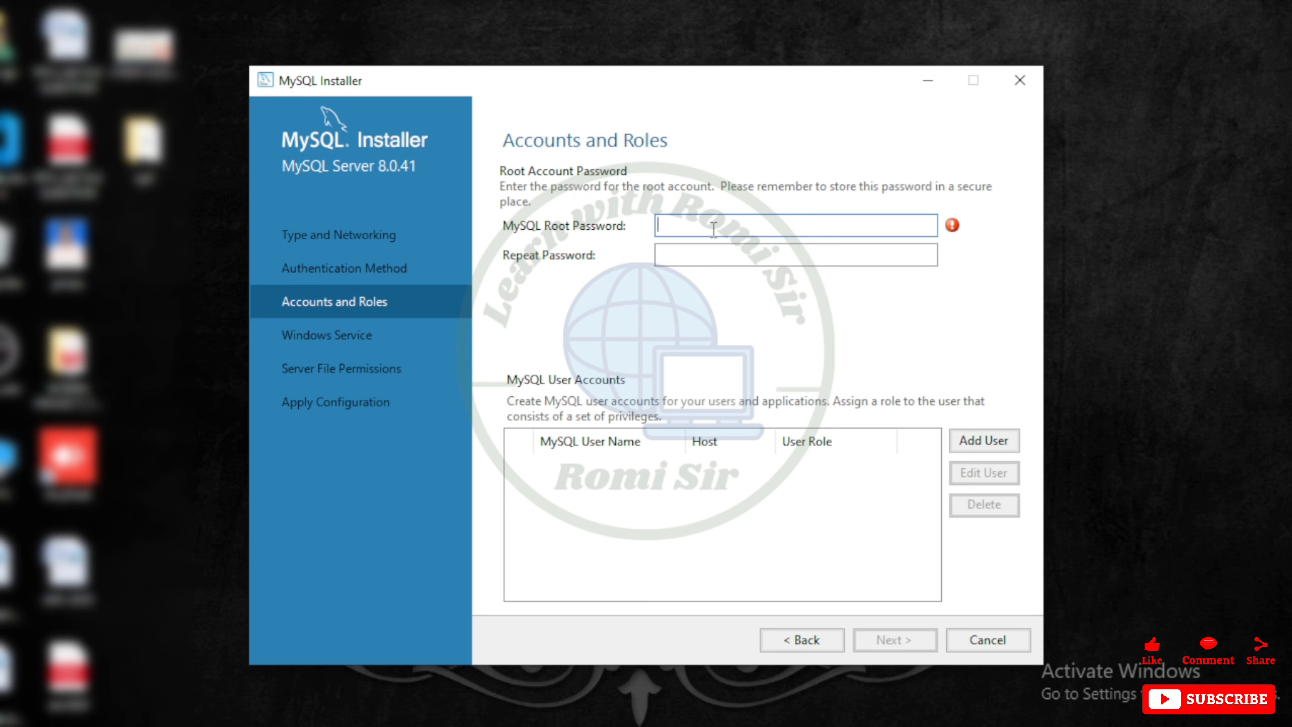
Enter and repeat the MySQL root account password, then continue
type("12345678910")
left_click(696, 252)
type("12345678910")
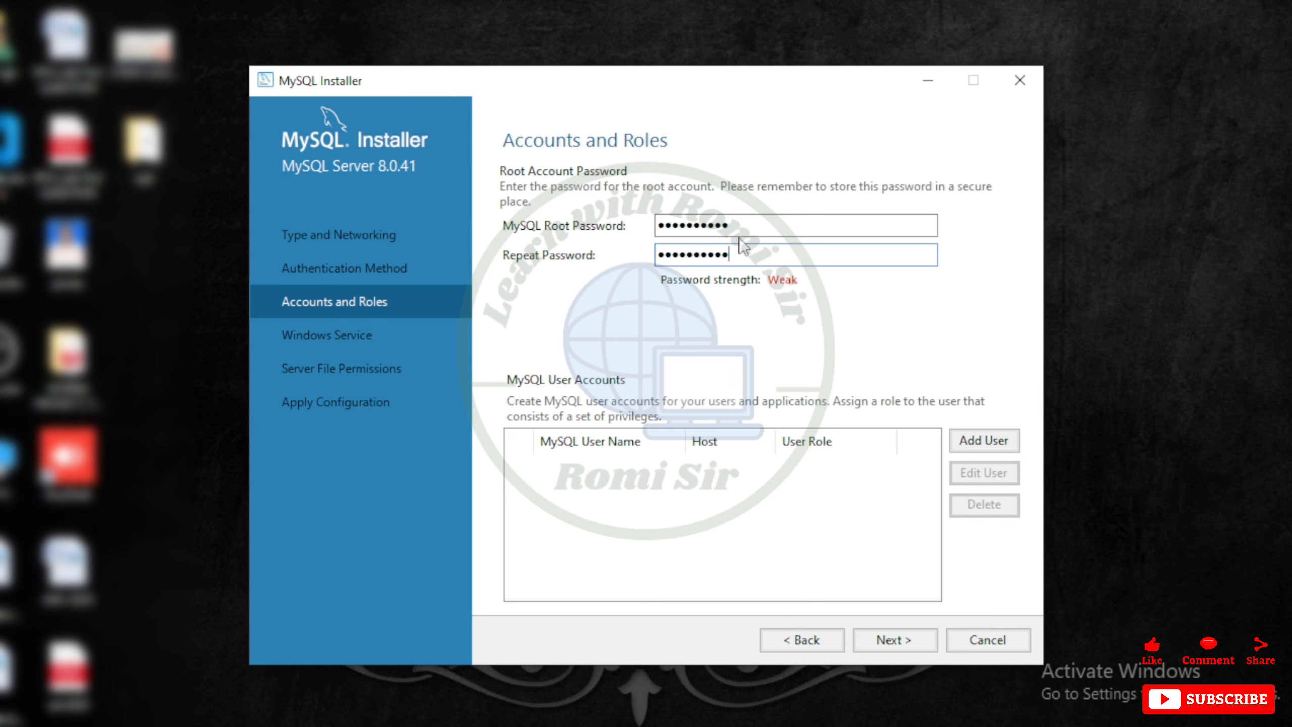
left_click(908, 646)
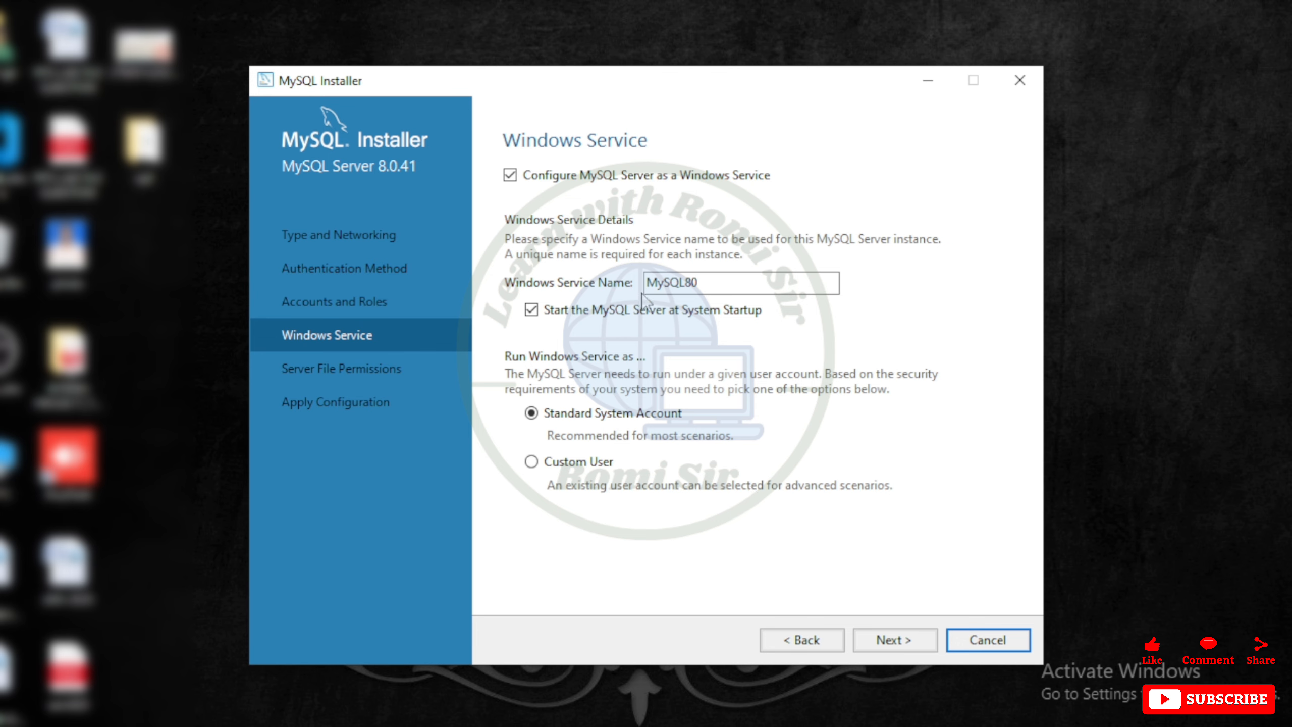
Keep the default Windows service and server file permission settings and execute the configuration
left_click(888, 641)
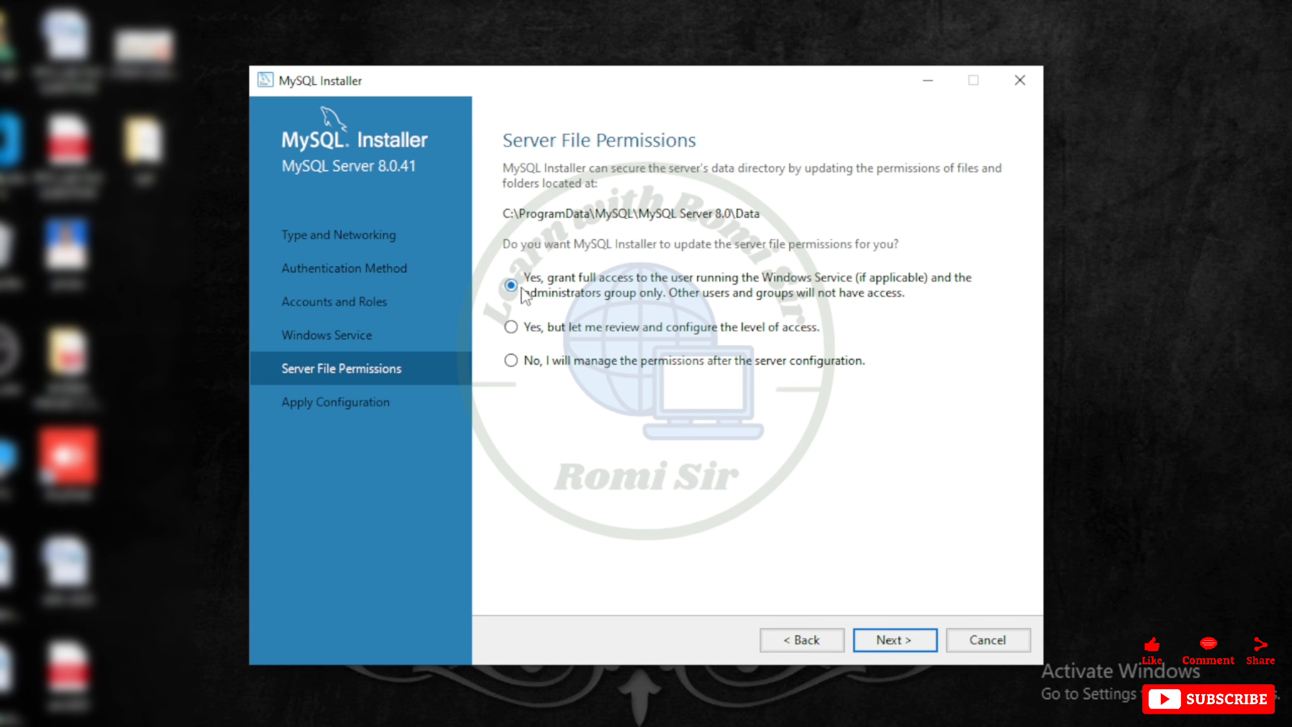
left_click(895, 640)
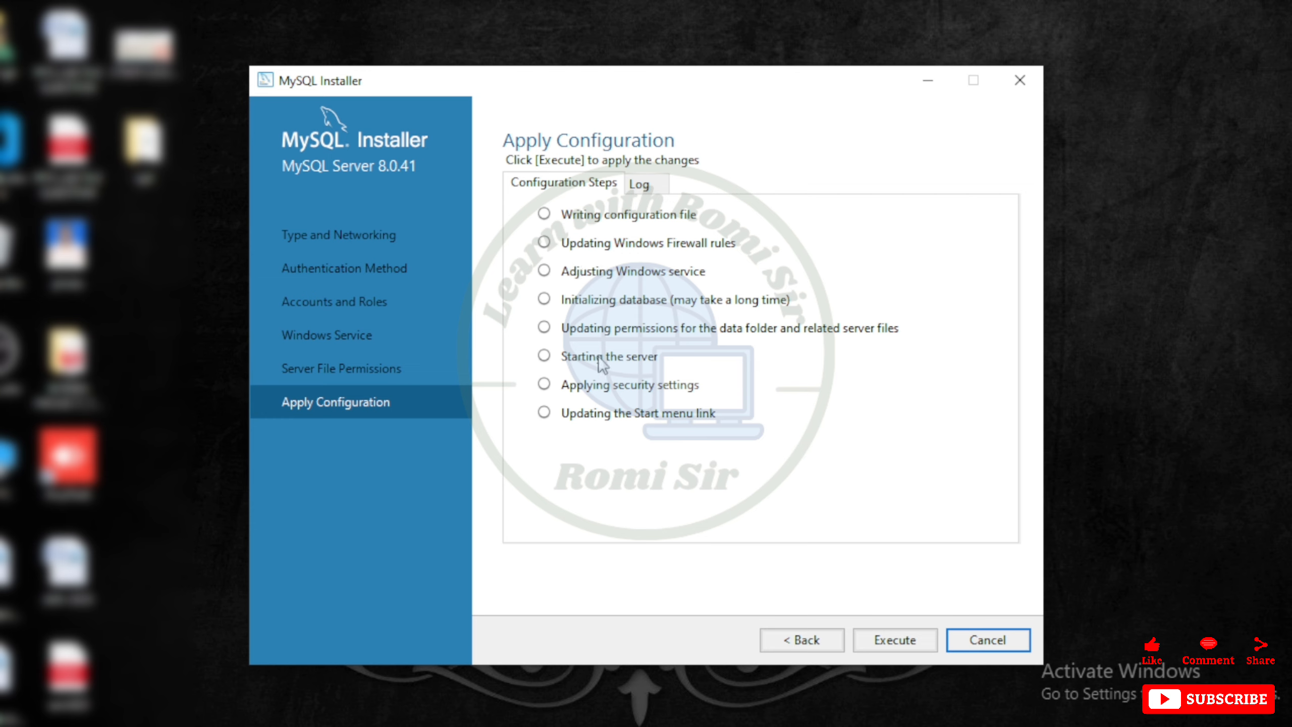
left_click(916, 639)
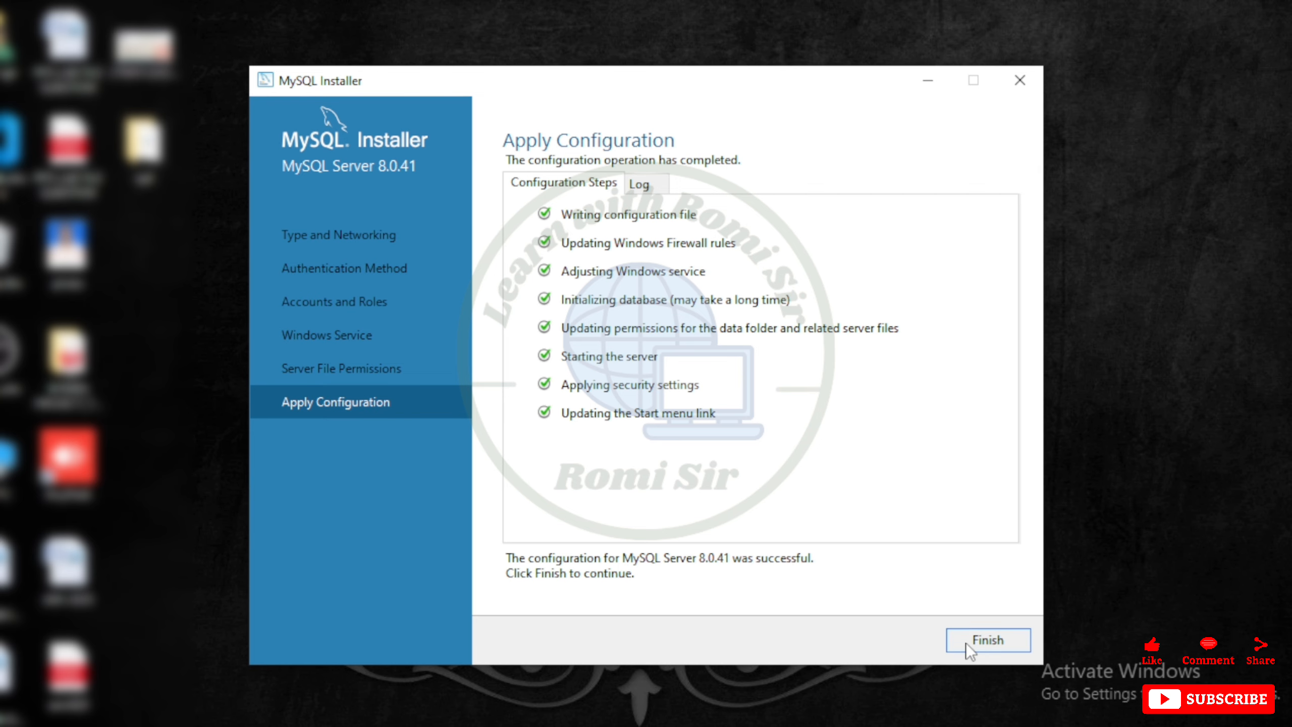
Finish the server configuration and complete the installation with Workbench and Shell starting afterwards
left_click(982, 641)
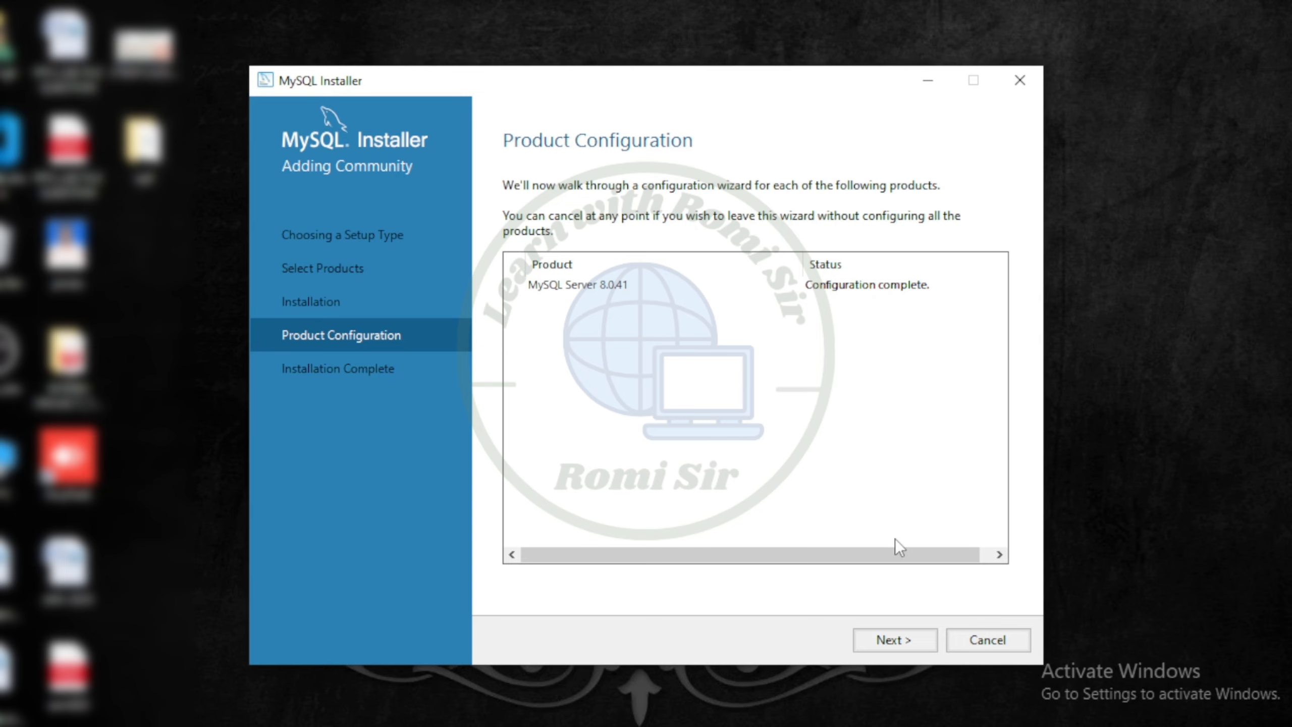
left_click(904, 641)
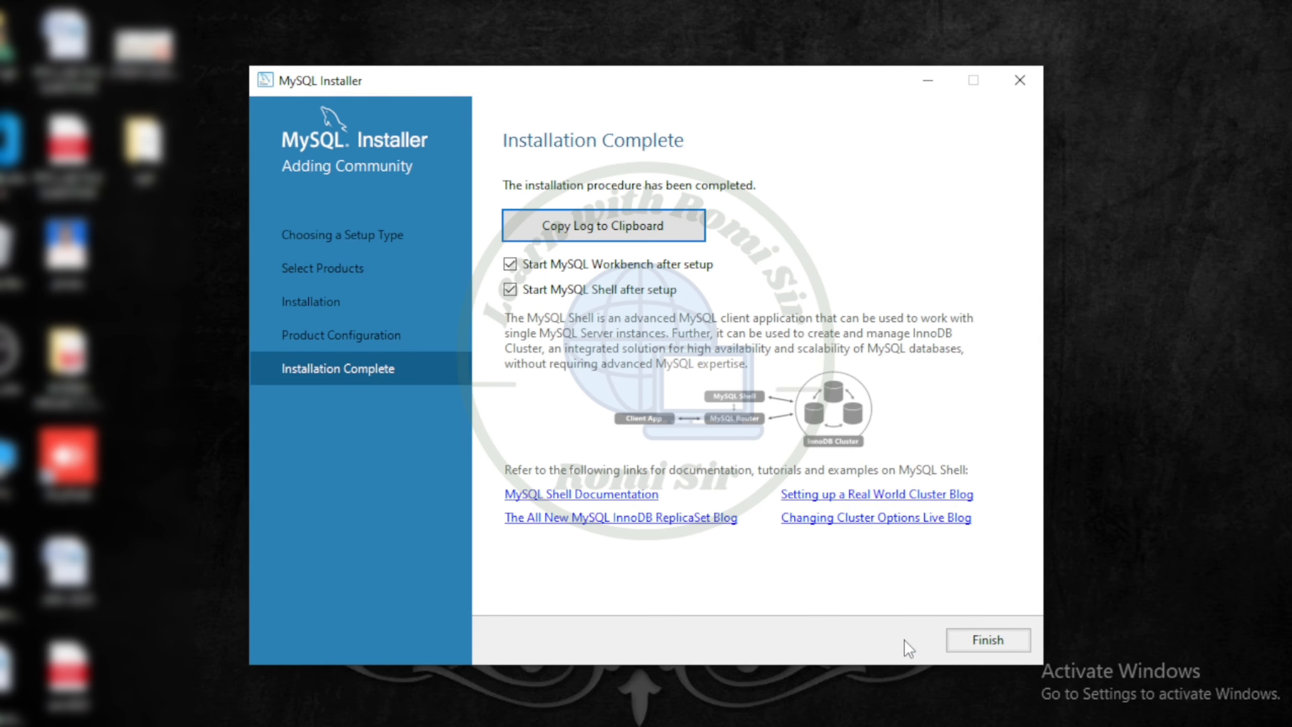
left_click(999, 641)
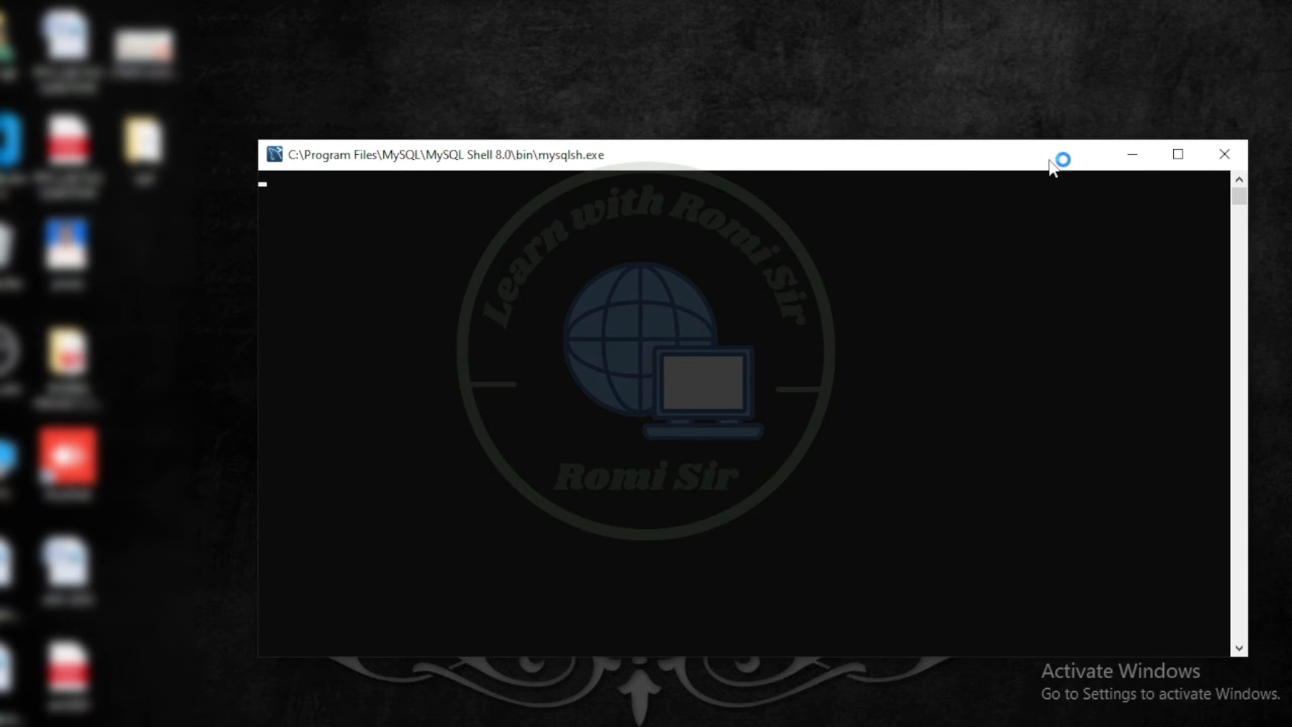
Minimize the MySQL Shell window and browse to C:\Program Files\MySQL\MySQL Server 8.0\bin in File Explorer
left_click(1134, 155)
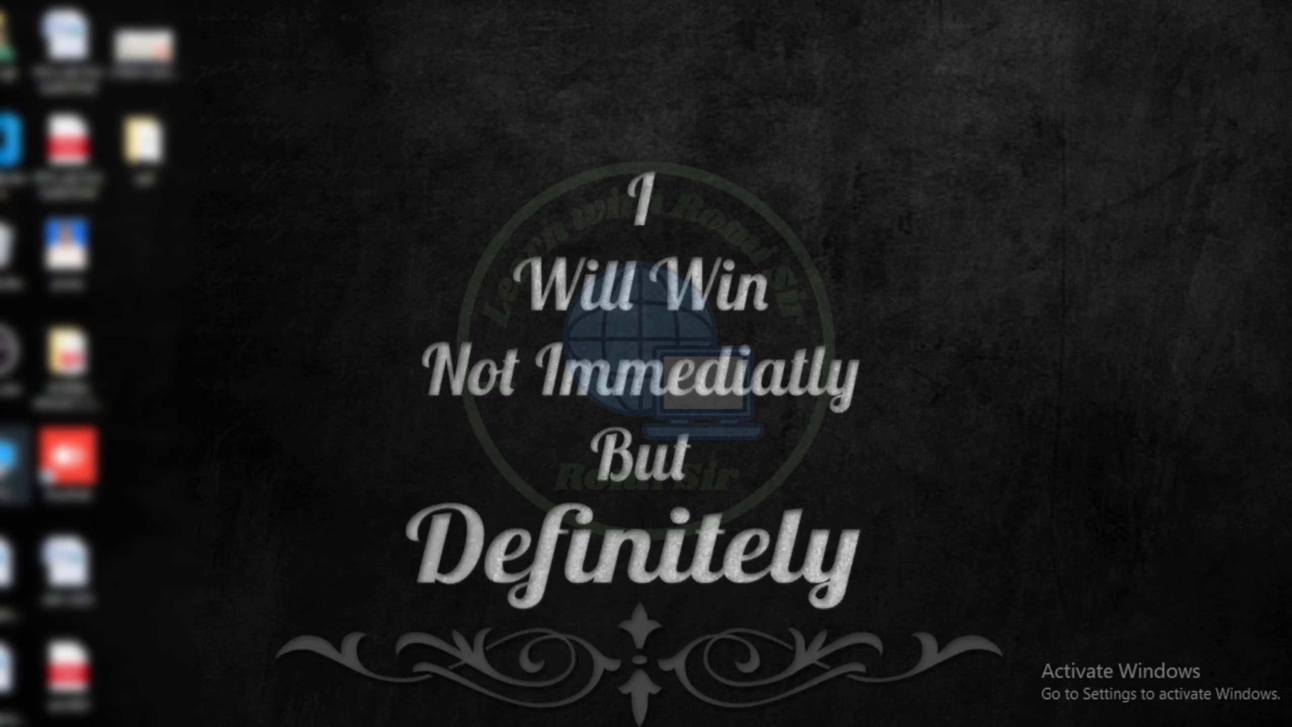
double_click(7, 484)
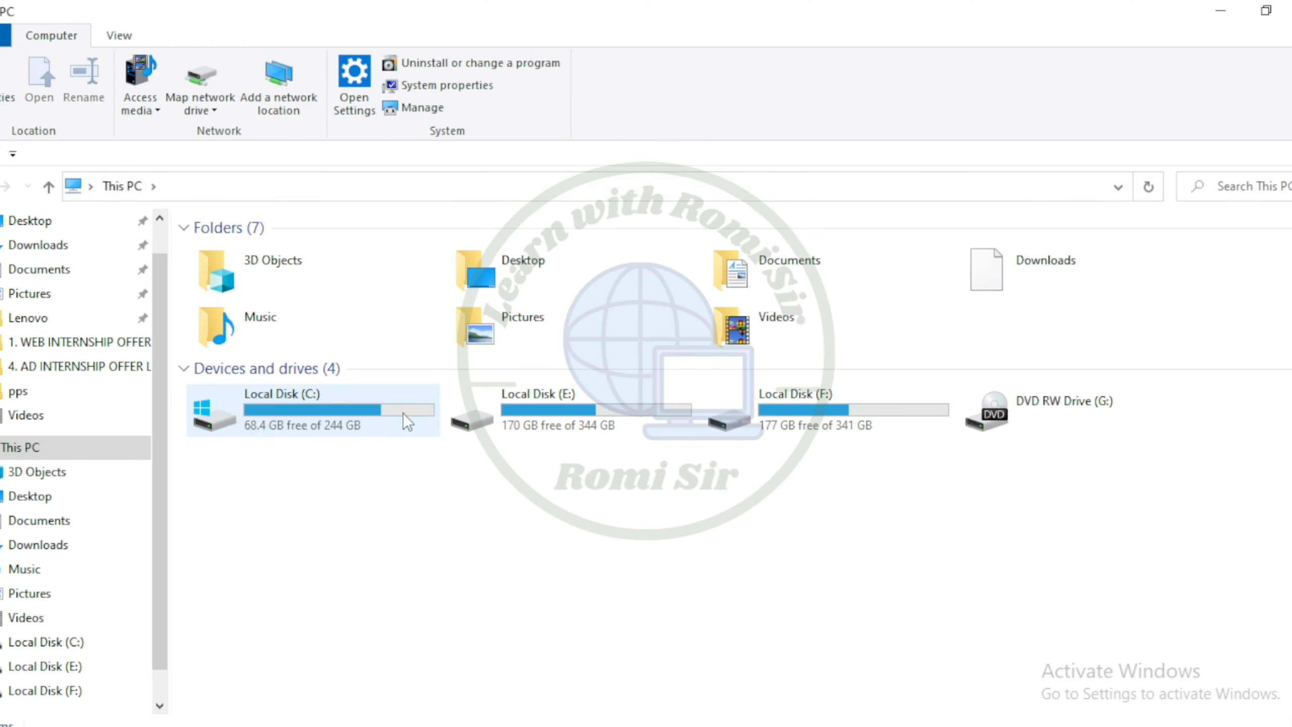
double_click(350, 406)
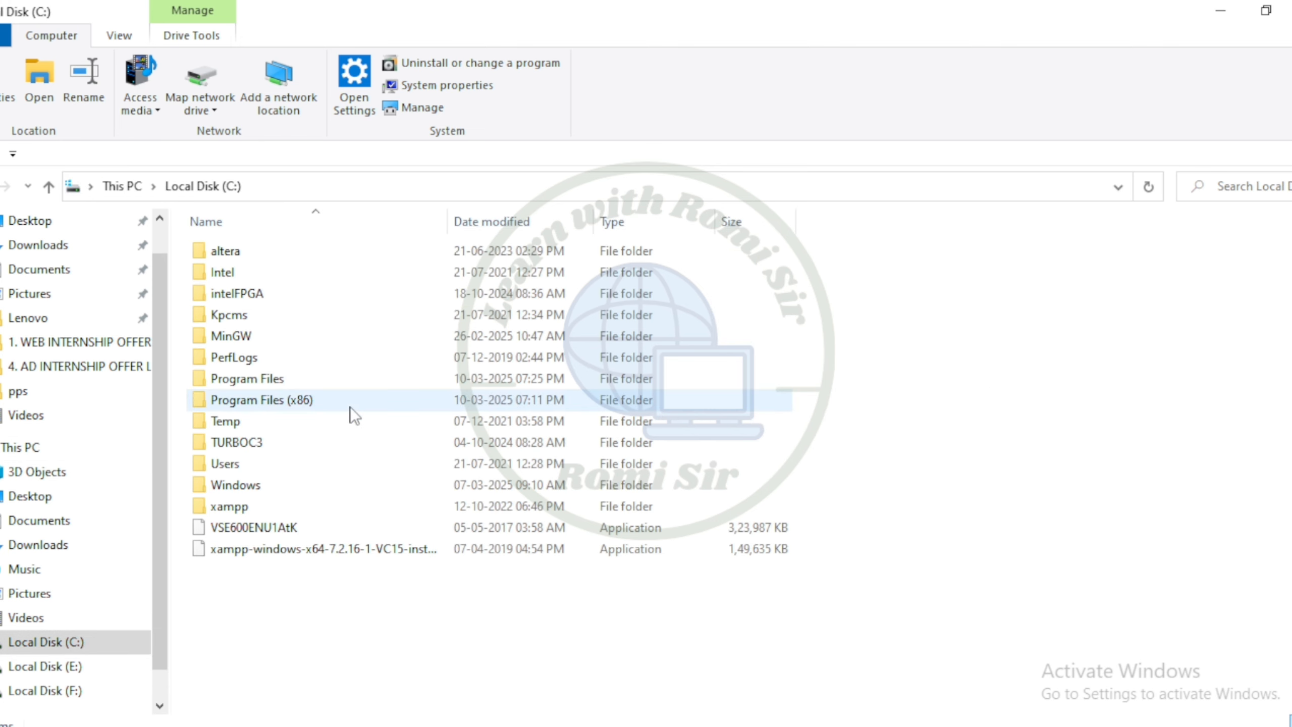
double_click(316, 379)
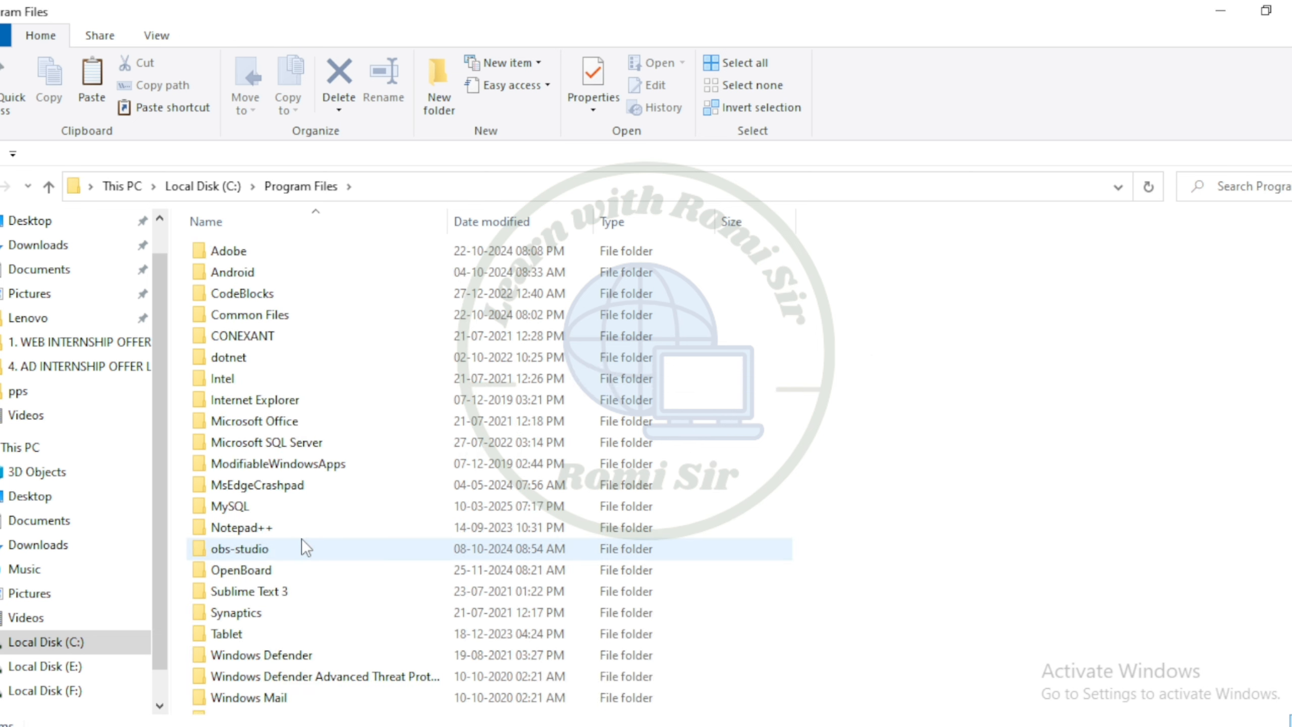
left_click(264, 508)
double_click(264, 509)
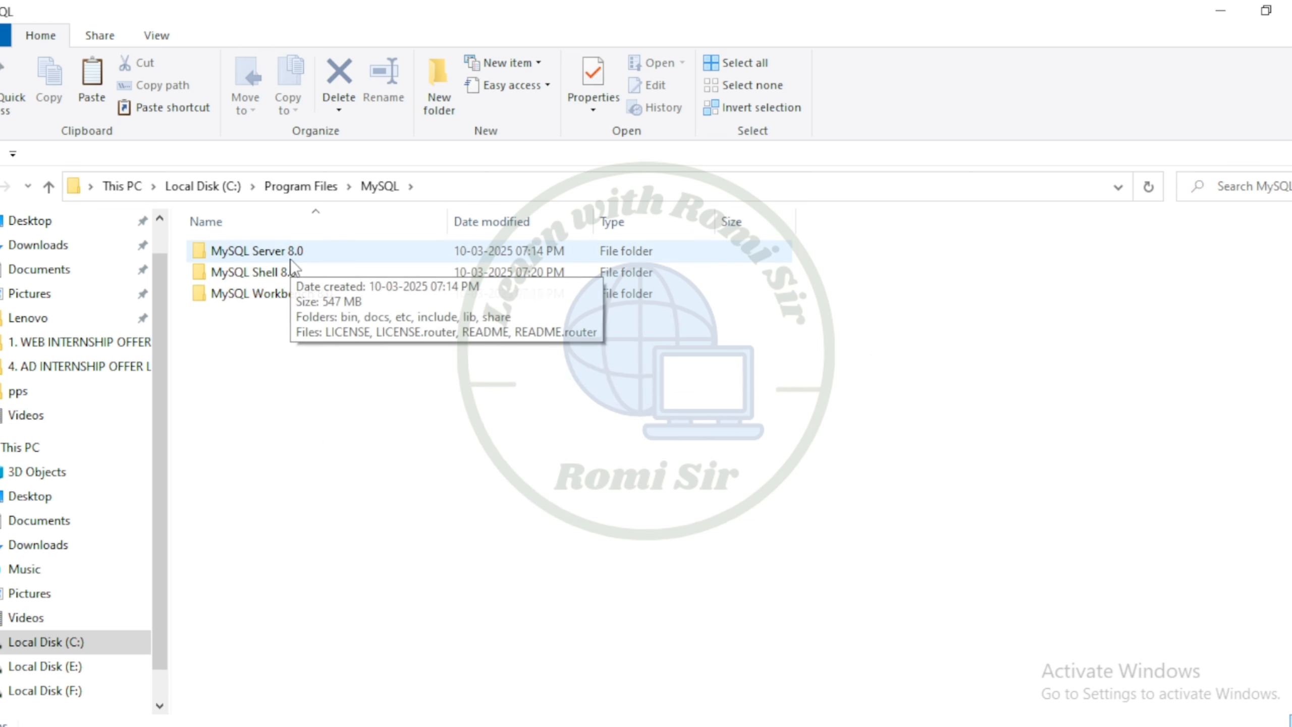
double_click(322, 262)
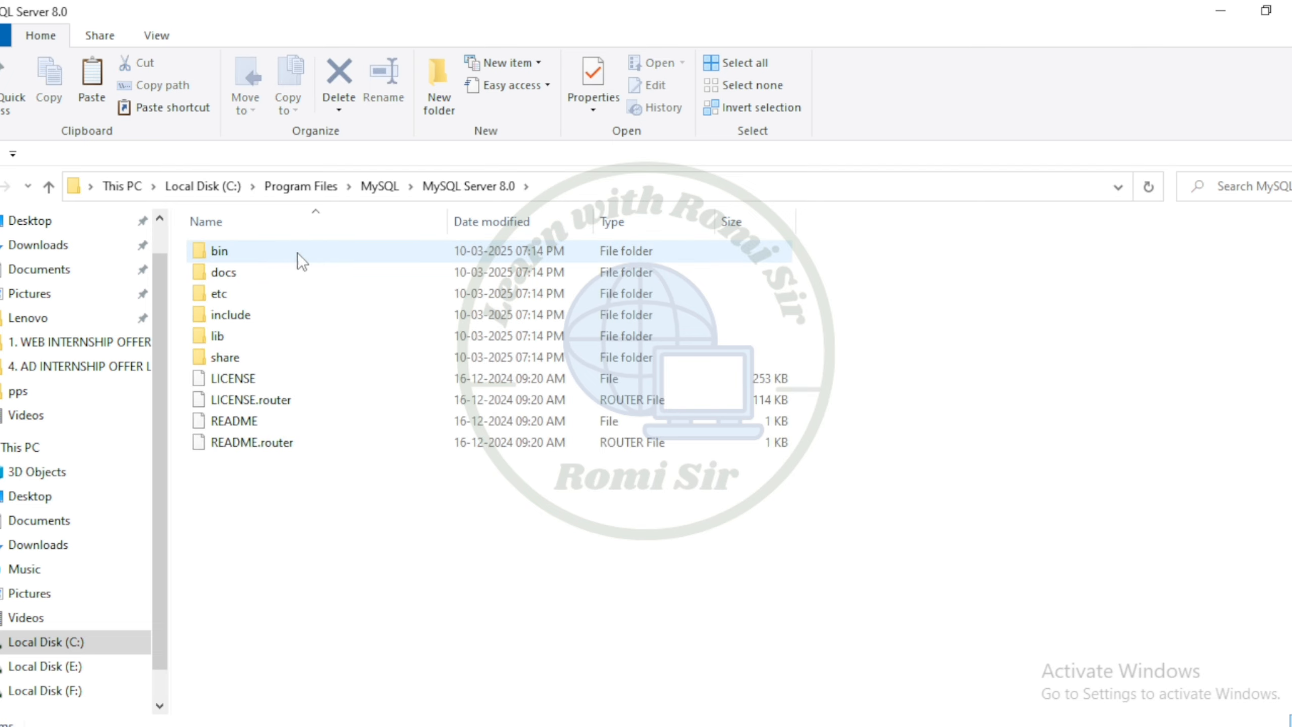
double_click(231, 257)
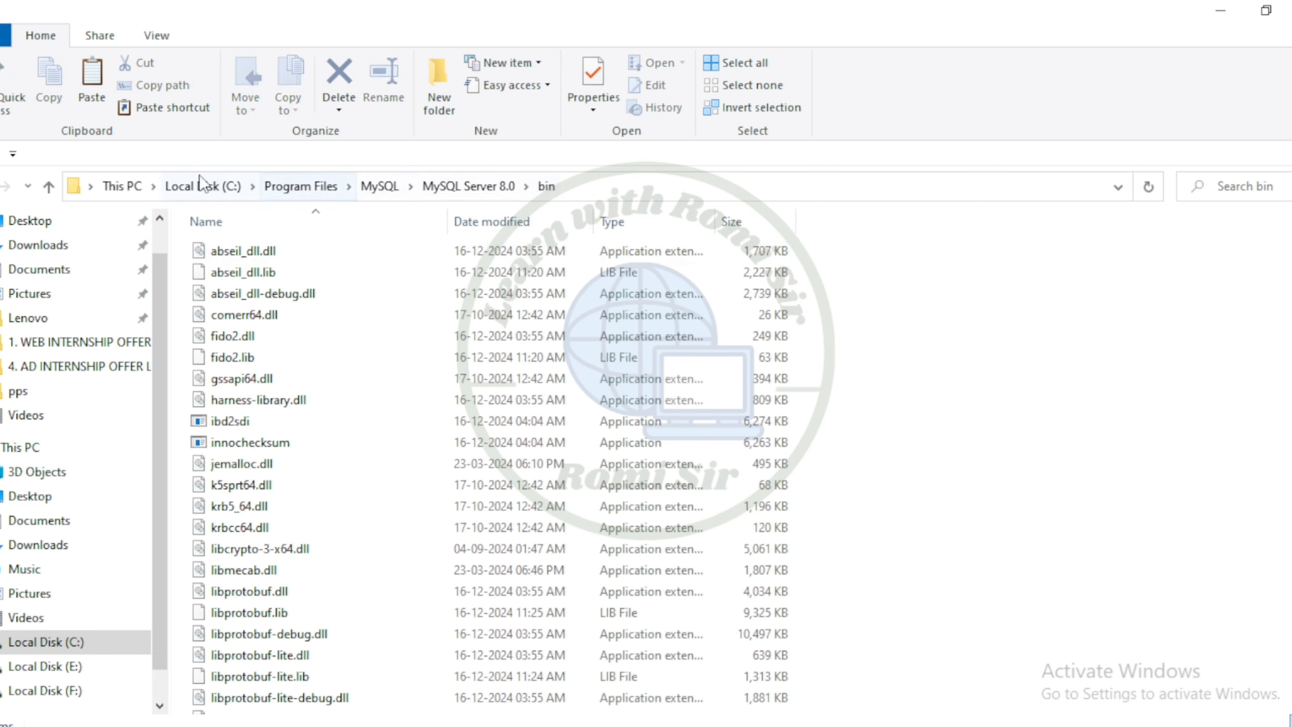
Copy the full path of the MySQL Server 8.0 bin folder
left_click(560, 189)
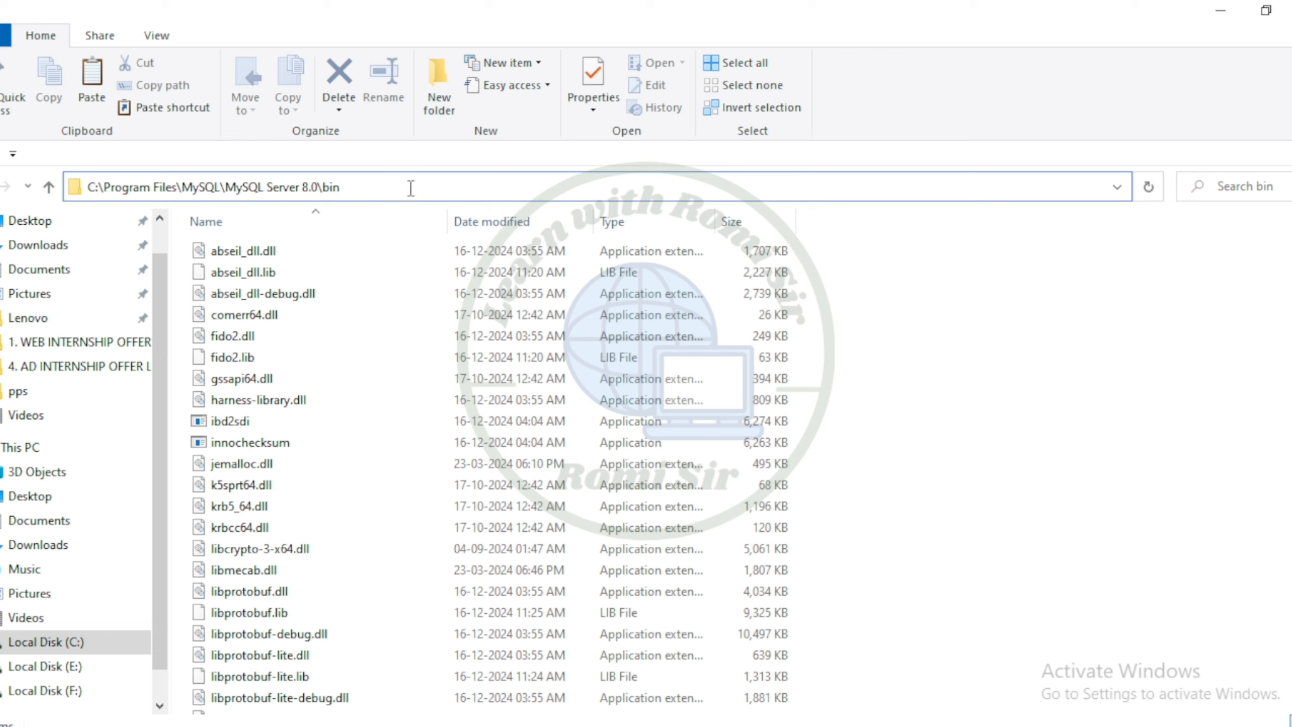
left_click_drag(370, 187, 76, 189)
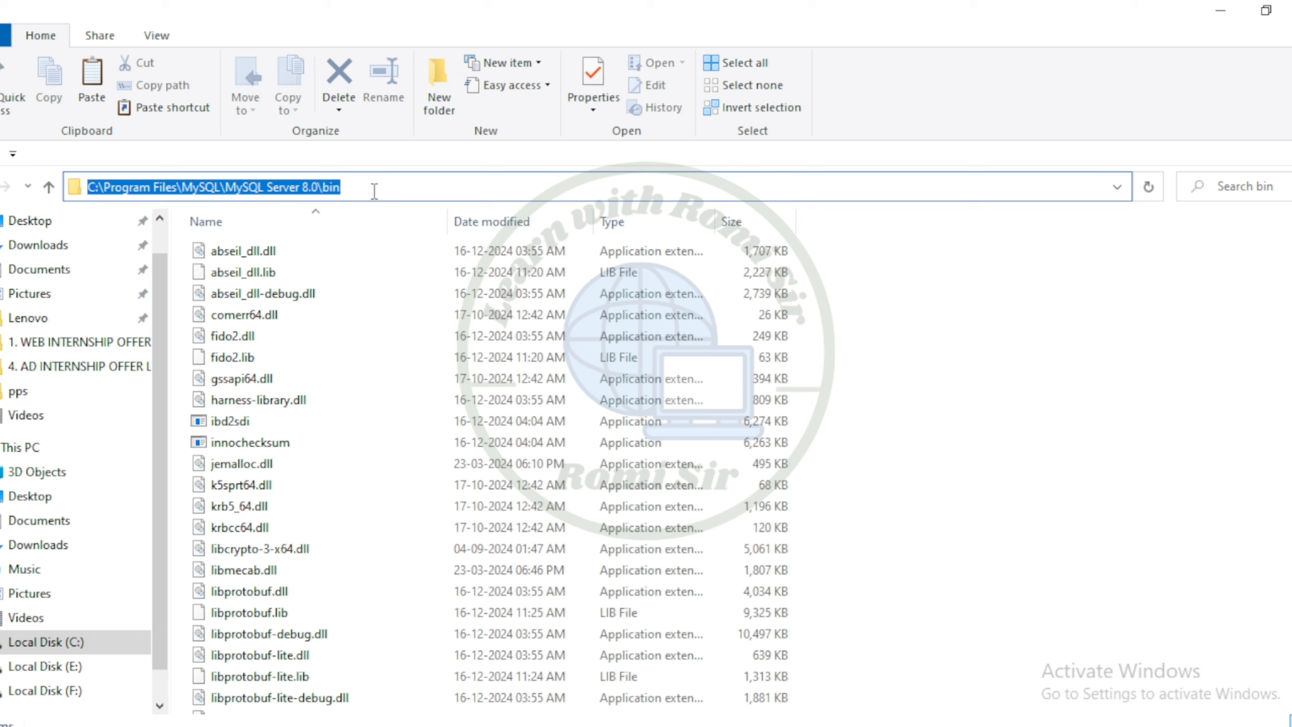
key("ctrl+c")
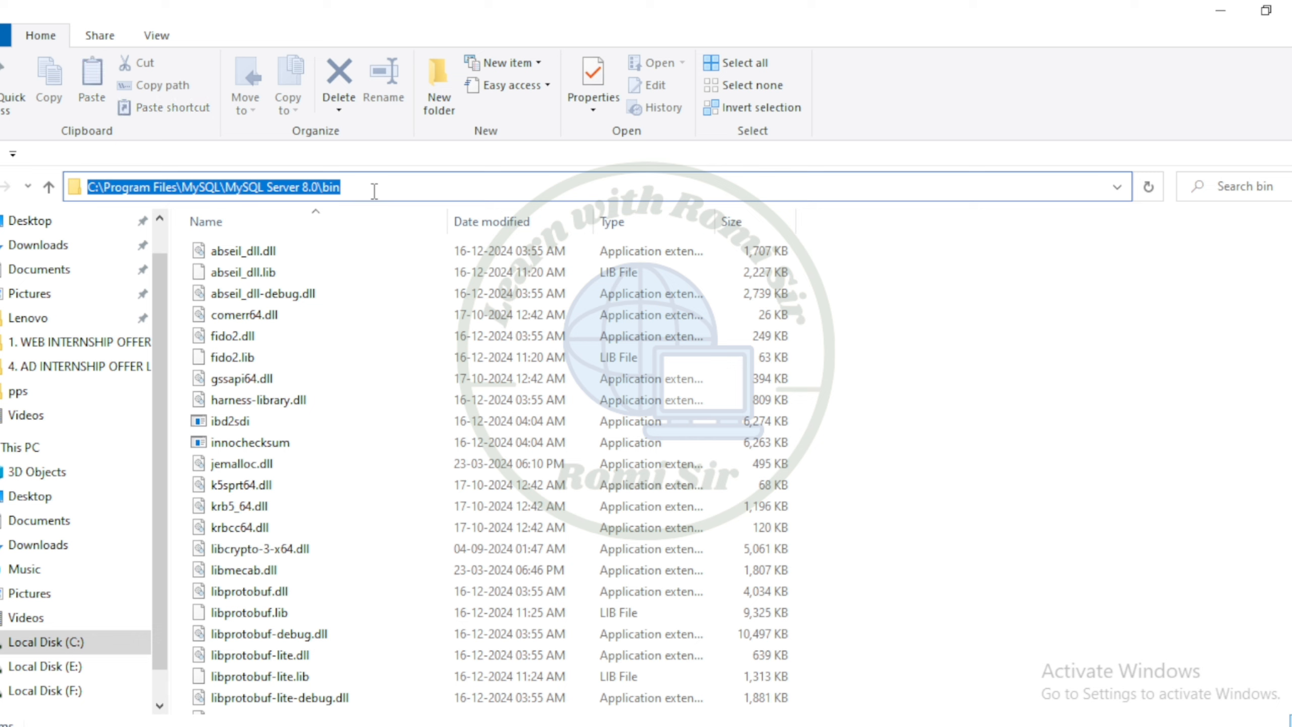
Search for env and open the system Environment Variables dialog
key("super+s")
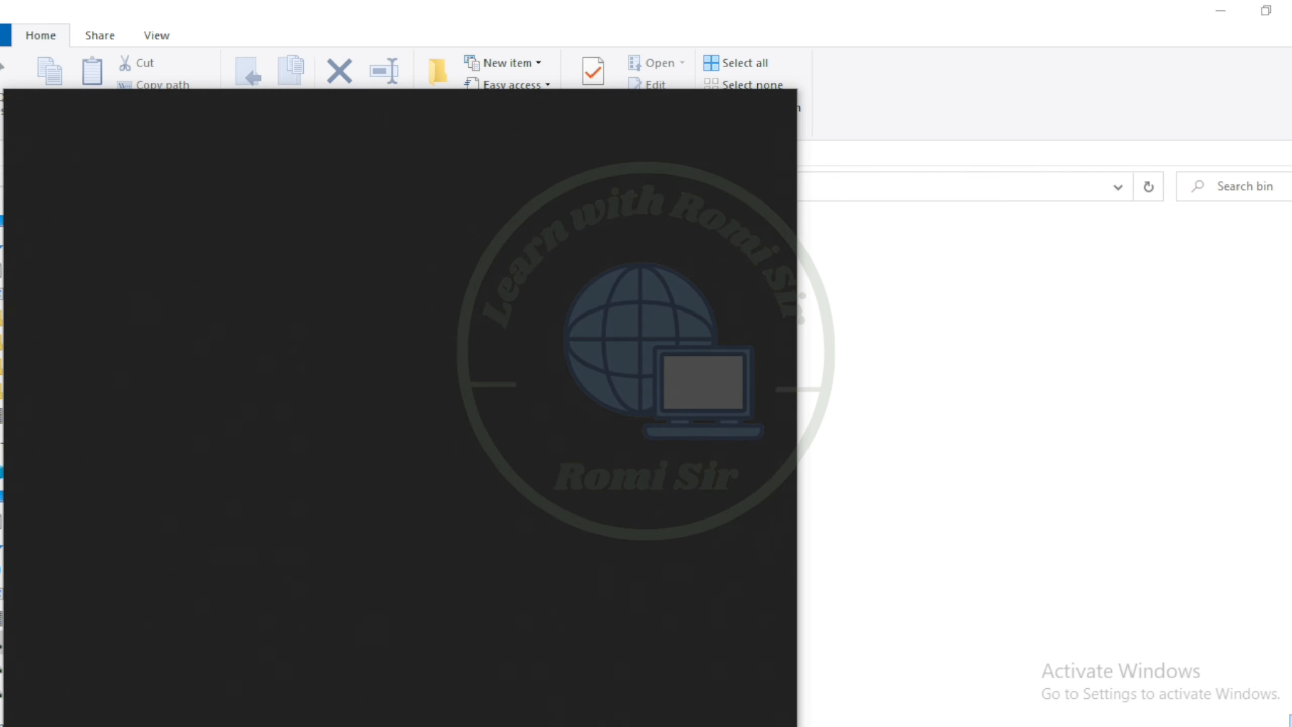
type("e")
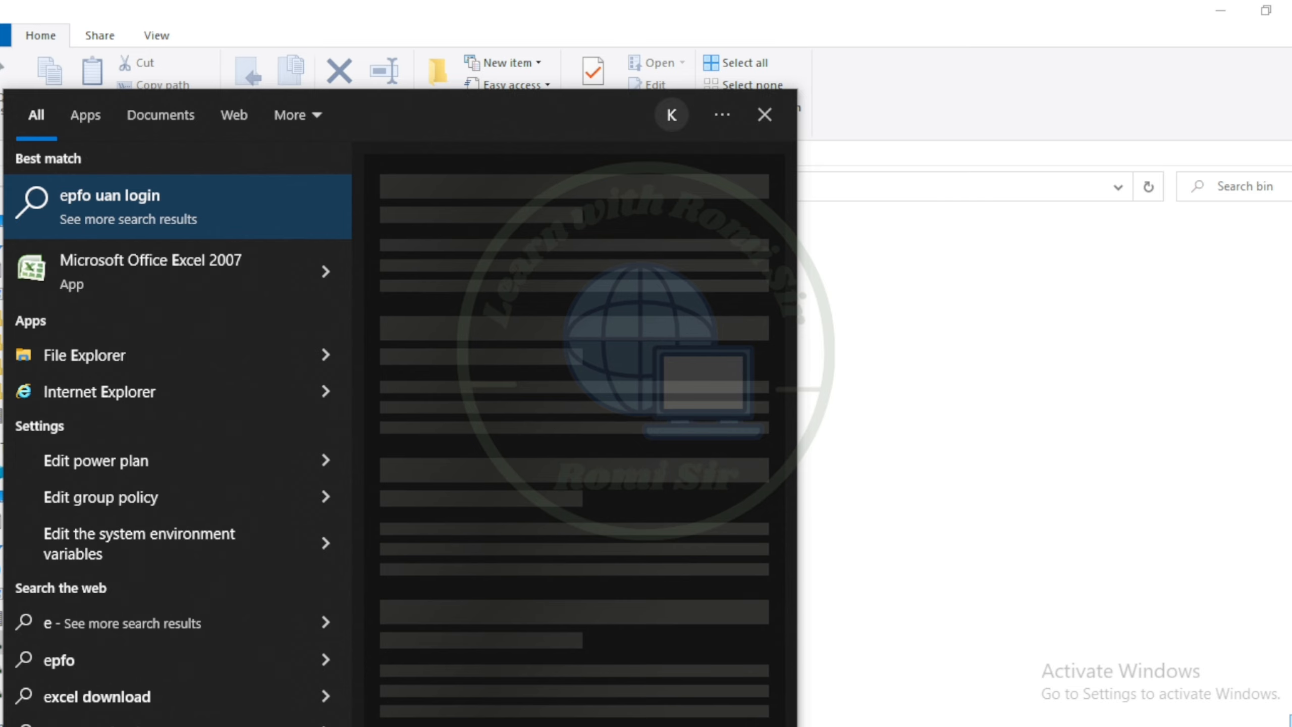
type("nv")
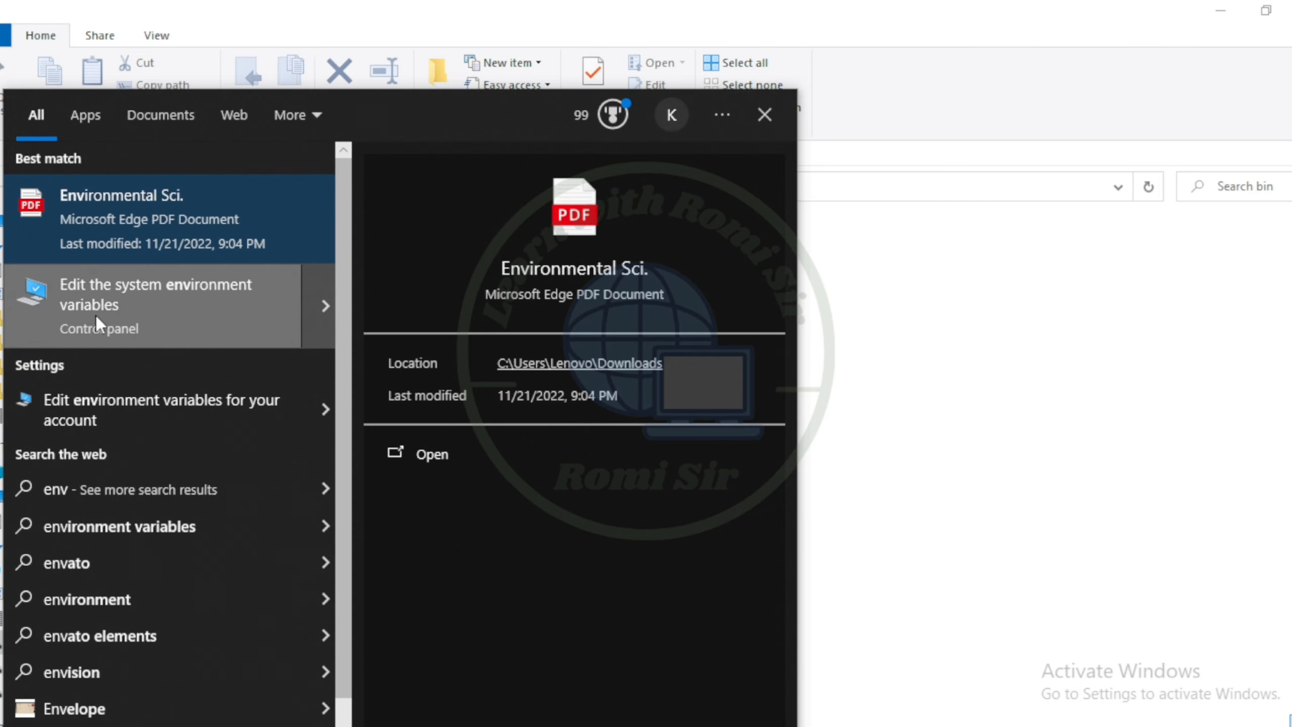
left_click(221, 311)
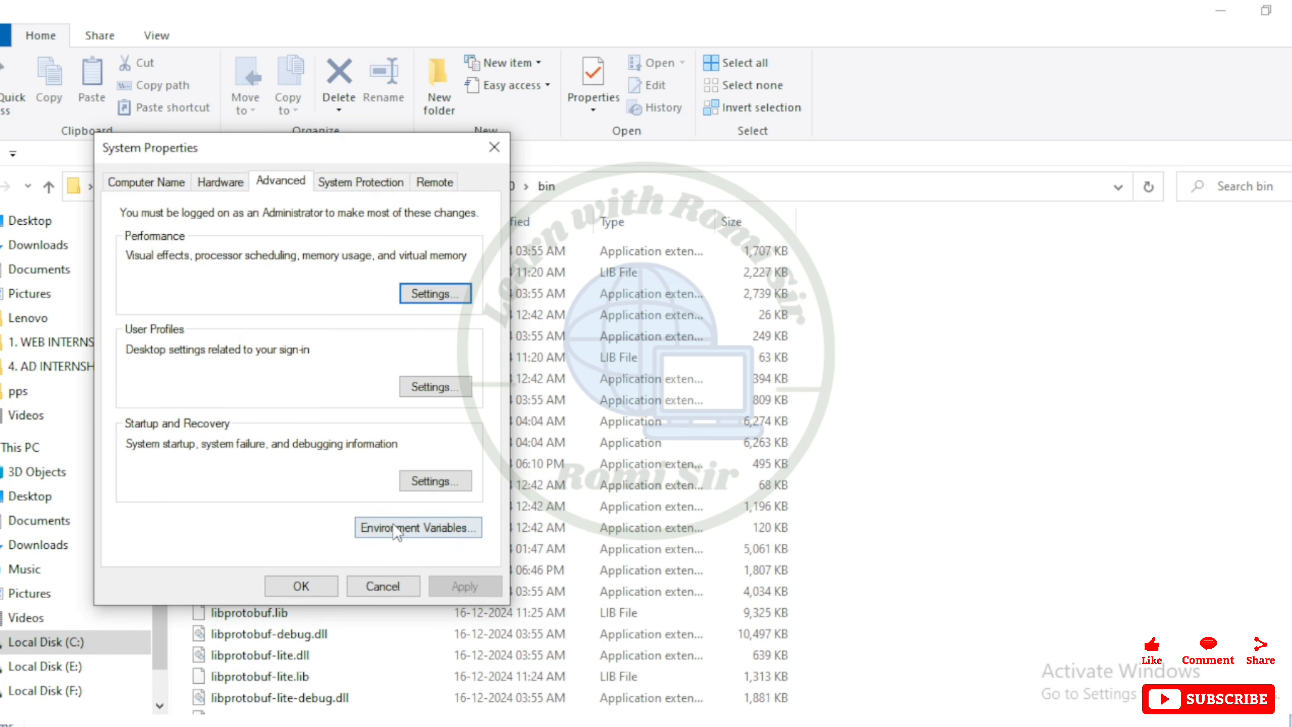
left_click(441, 533)
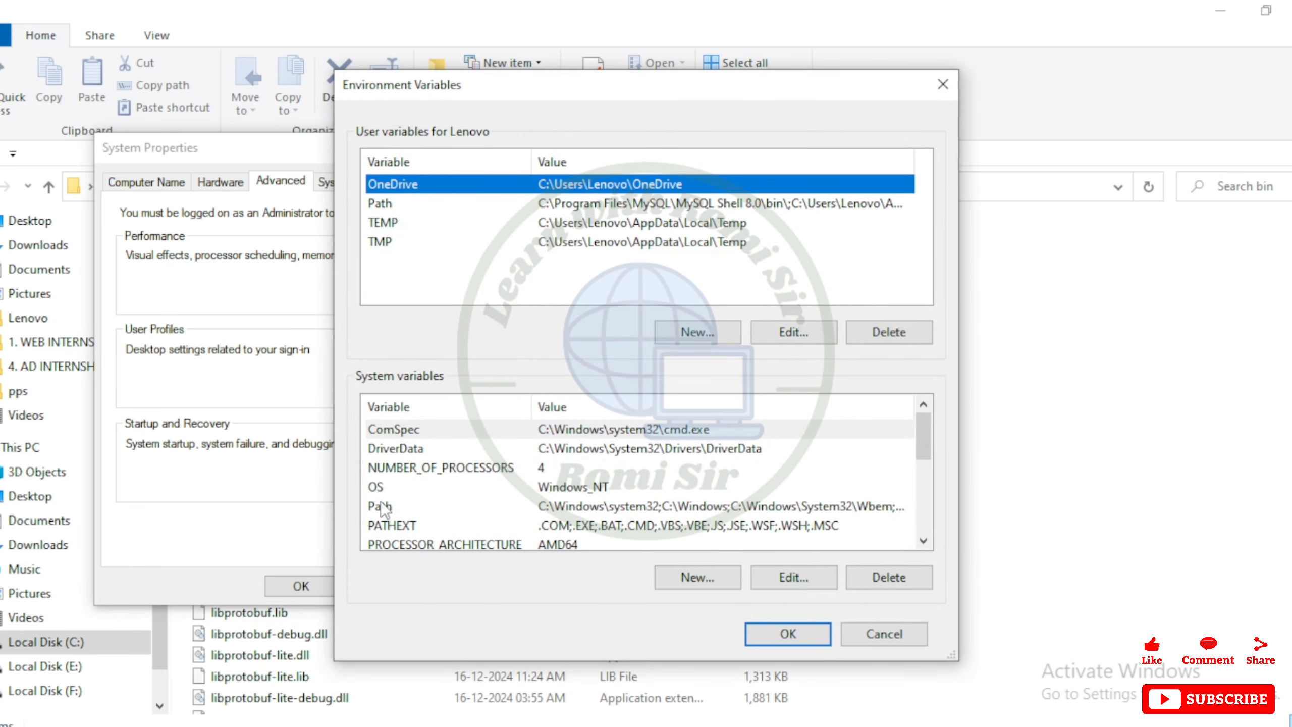
Add the copied MySQL Server bin path as a new entry in the system Path variable and save
left_click(398, 507)
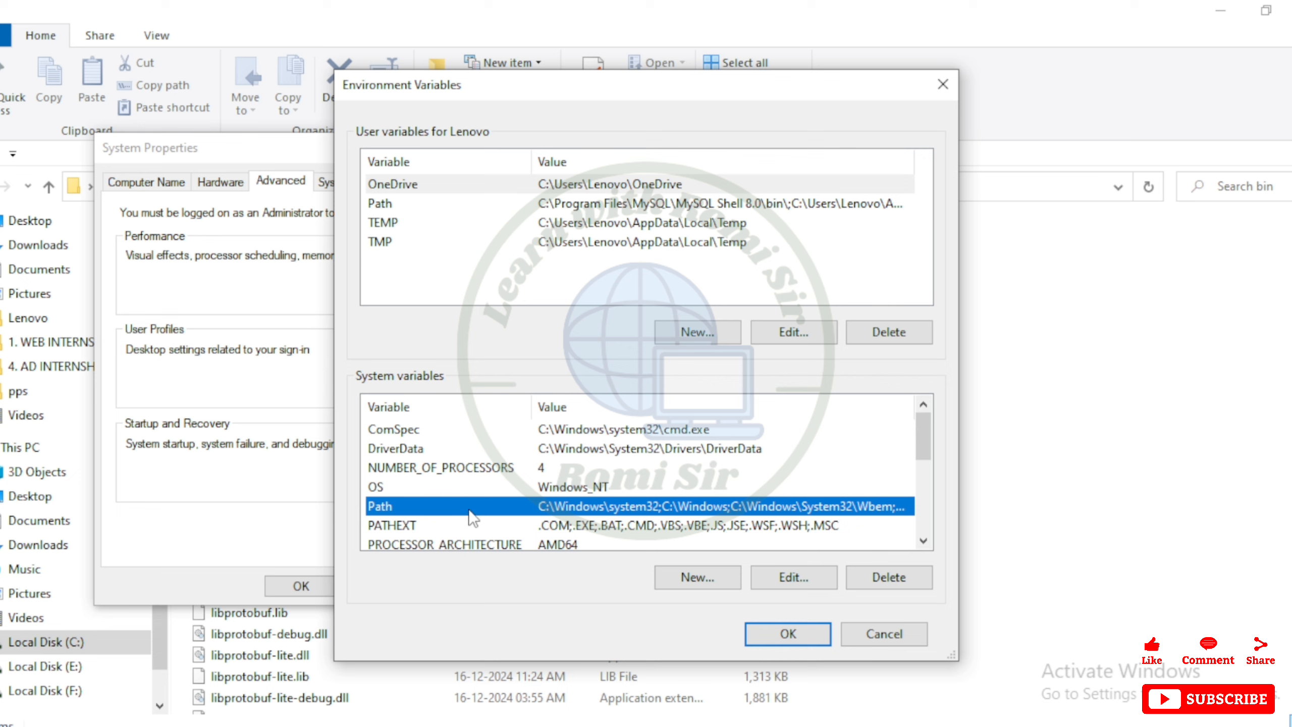
left_click(787, 574)
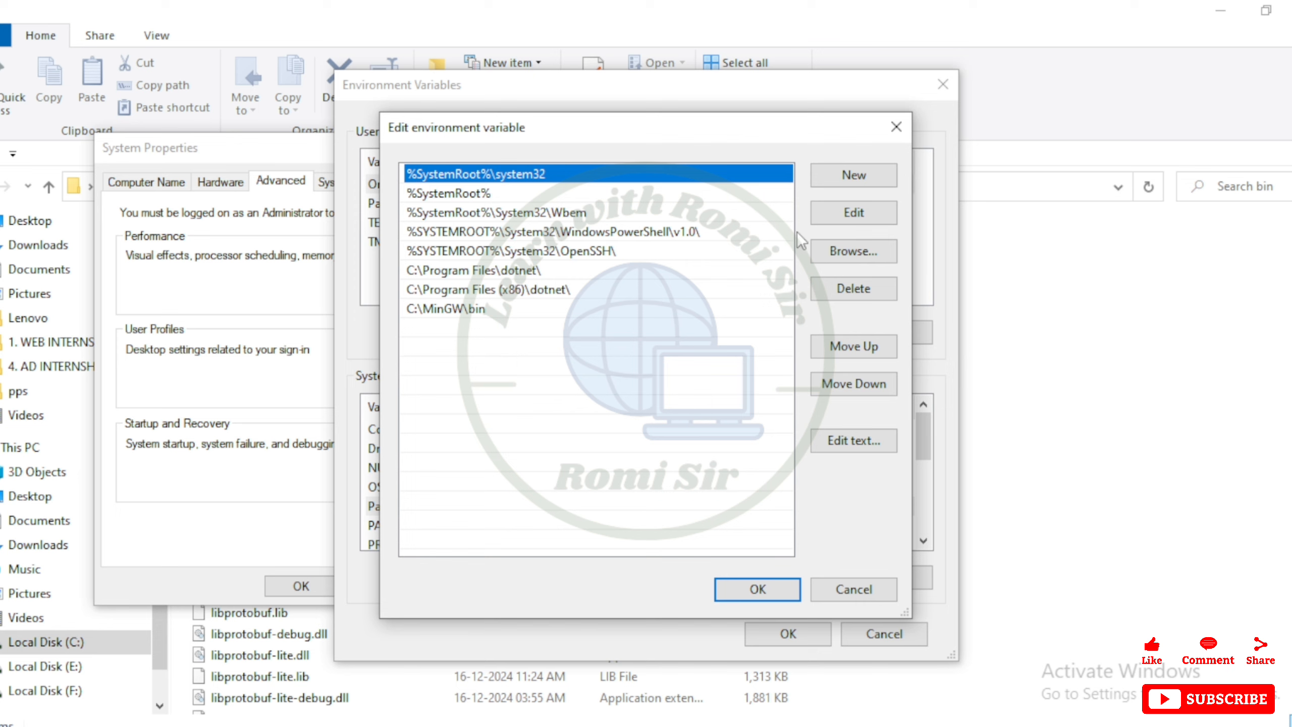
left_click(854, 179)
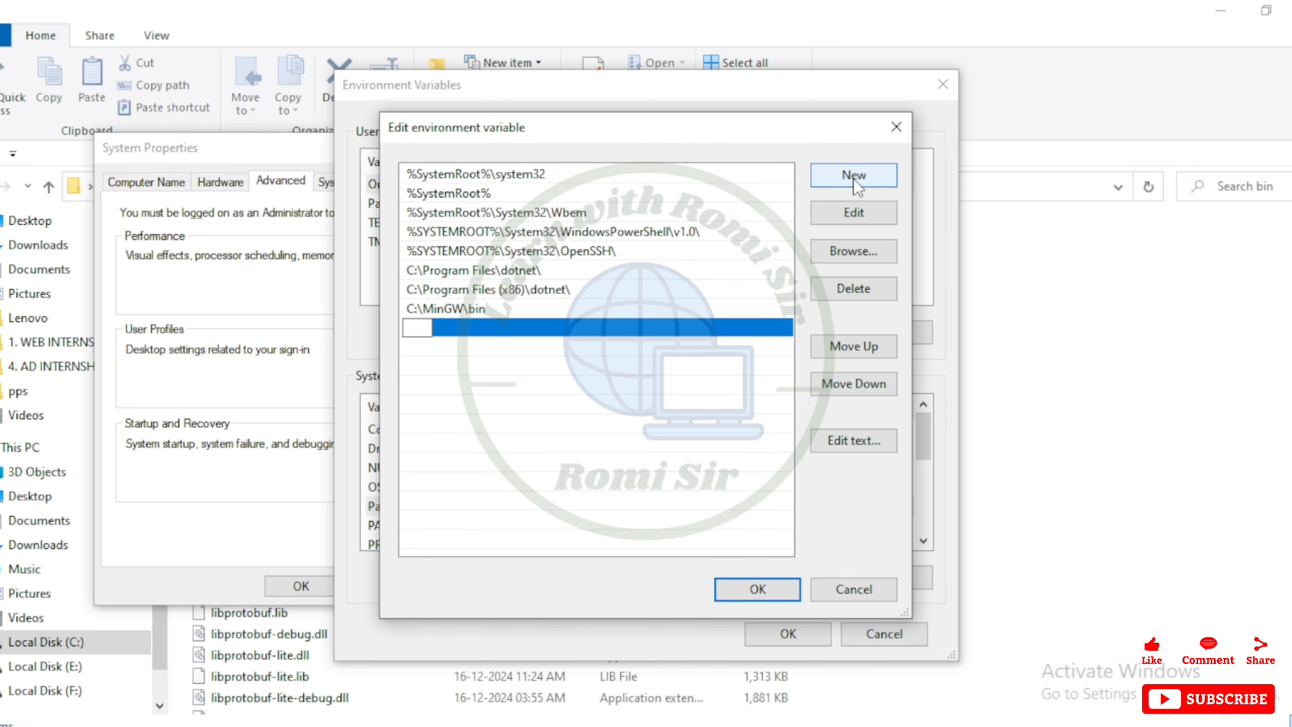
key("ctrl+v")
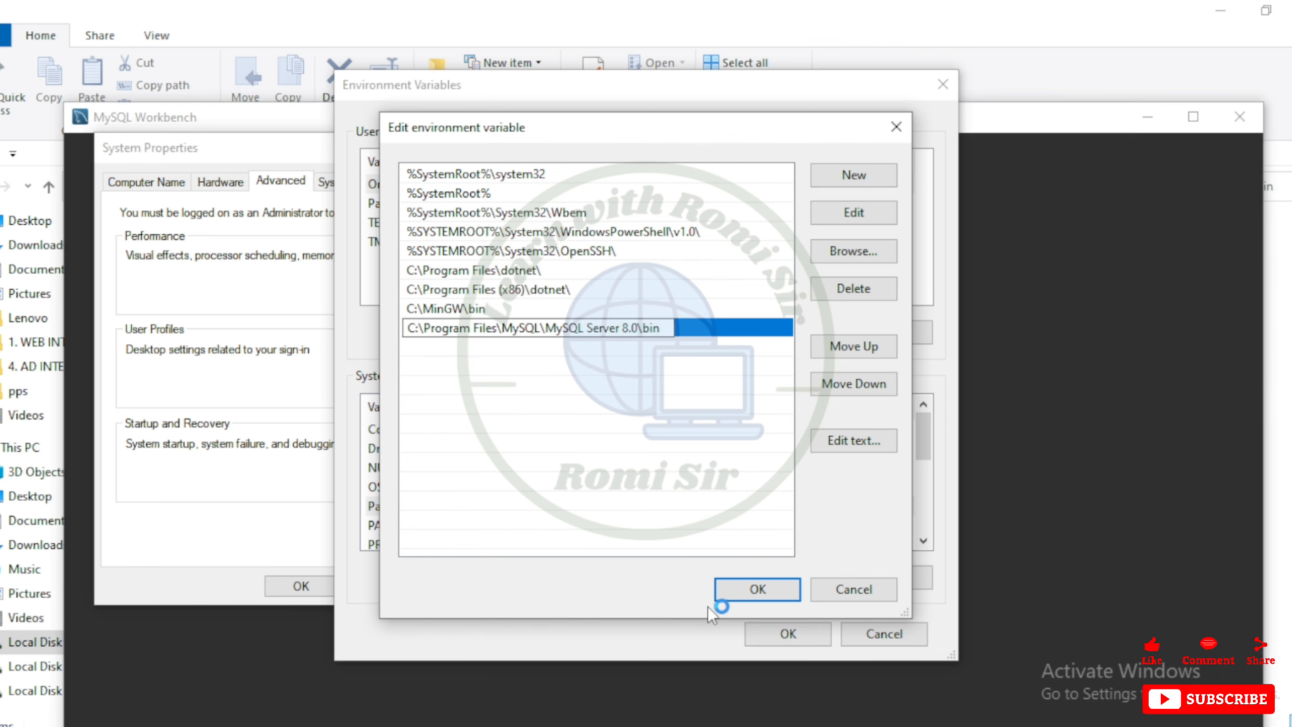
left_click(763, 594)
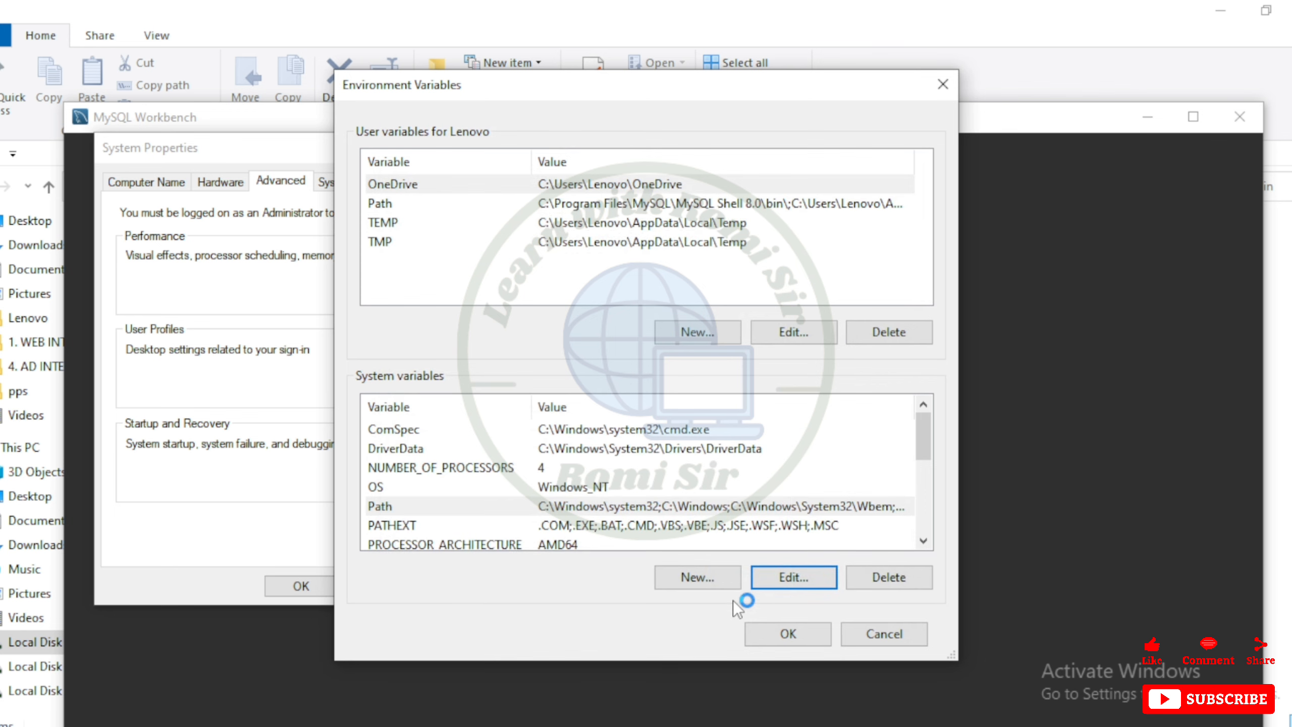
left_click(784, 635)
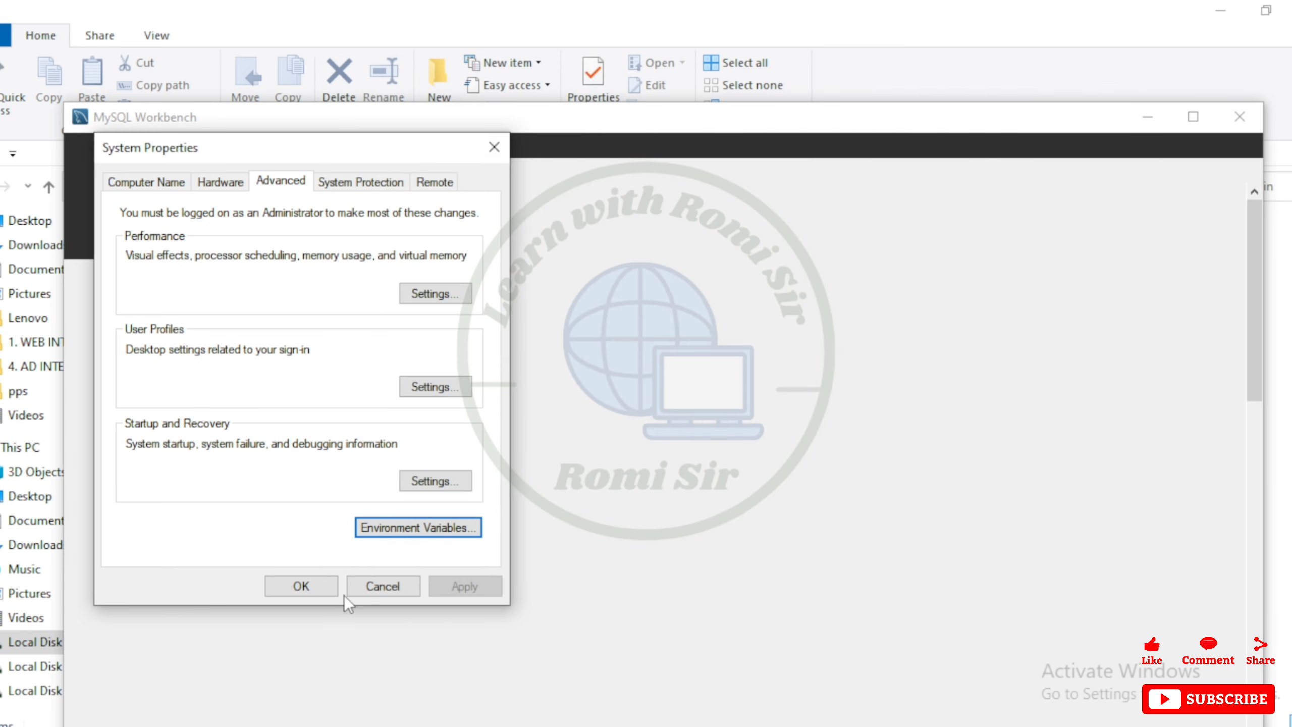
left_click(303, 587)
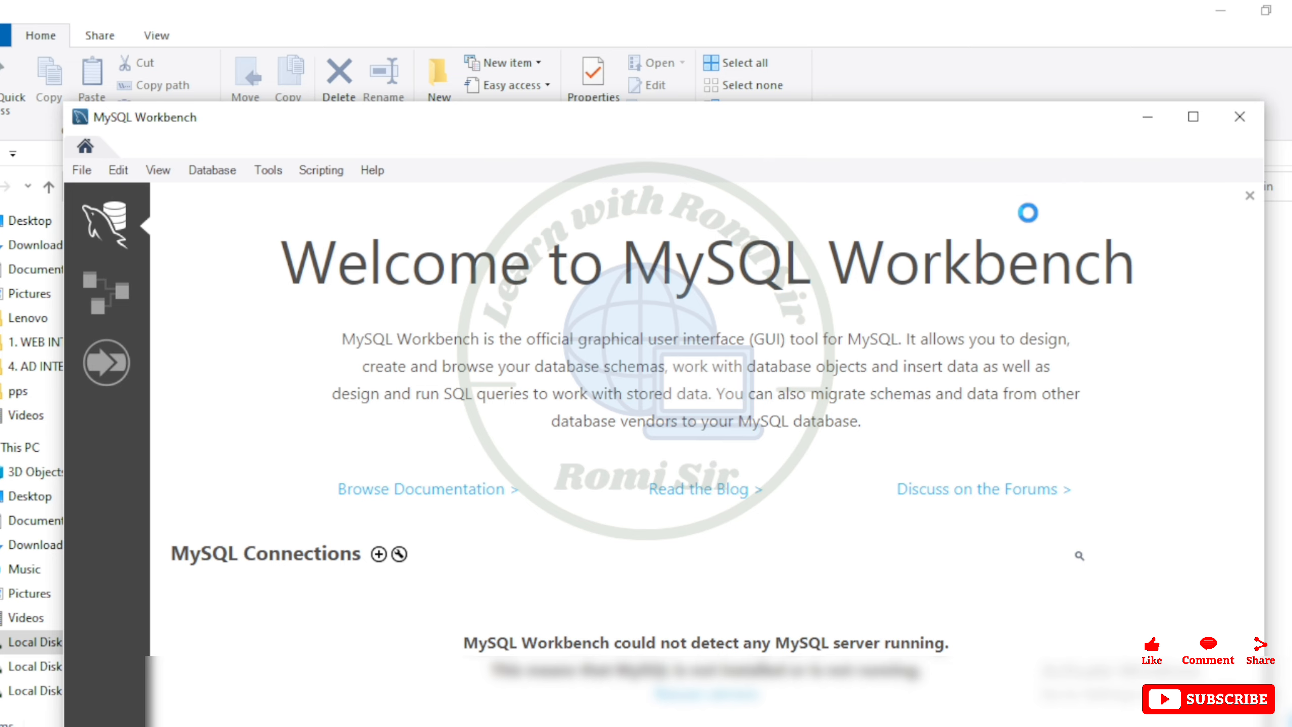
Search for cmd and open Command Prompt
left_click(86, 708)
type("c")
type("md")
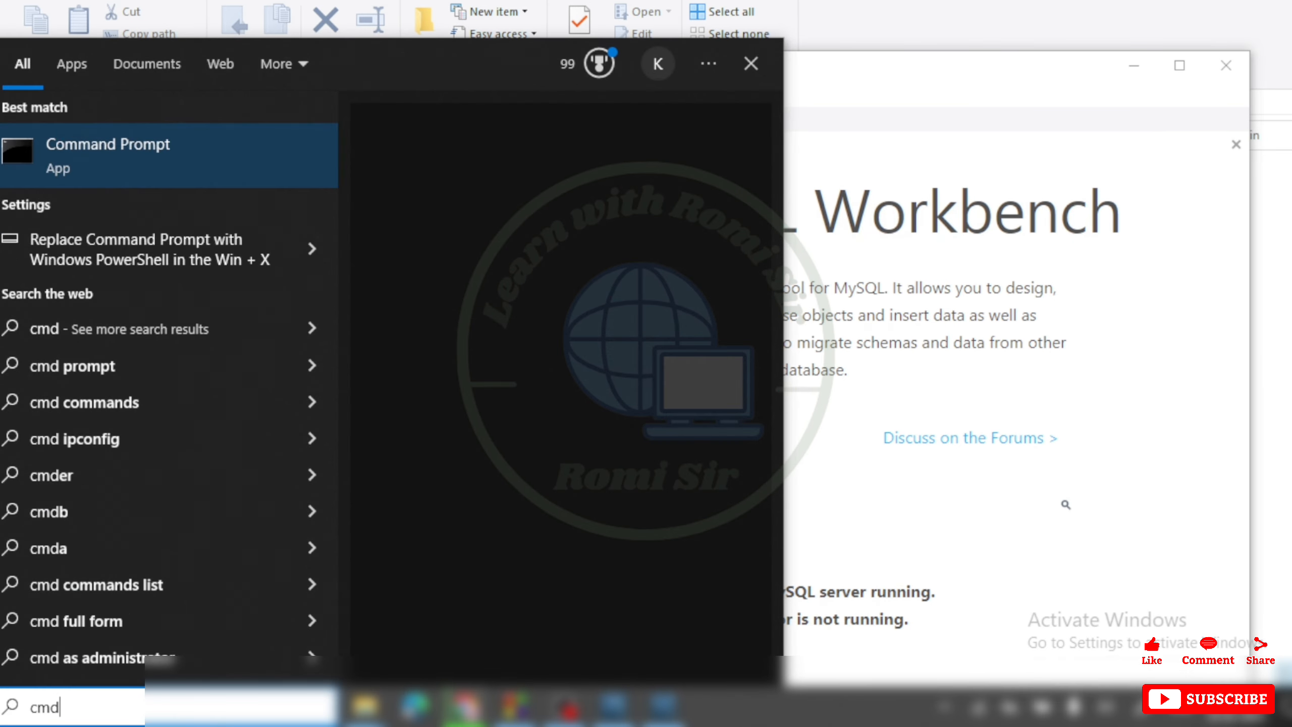
key("Return")
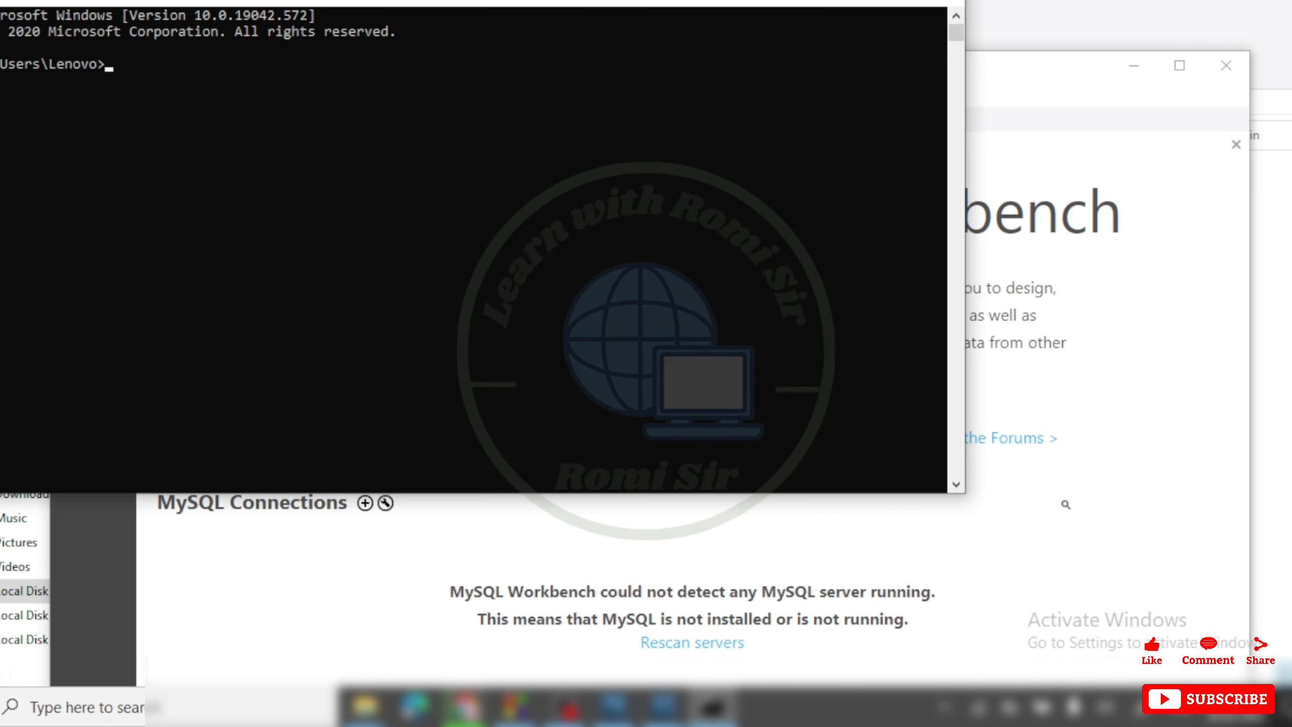
Resize and reposition the Command Prompt window, then check the installed MySQL version with mysql --version
left_click(896, 2)
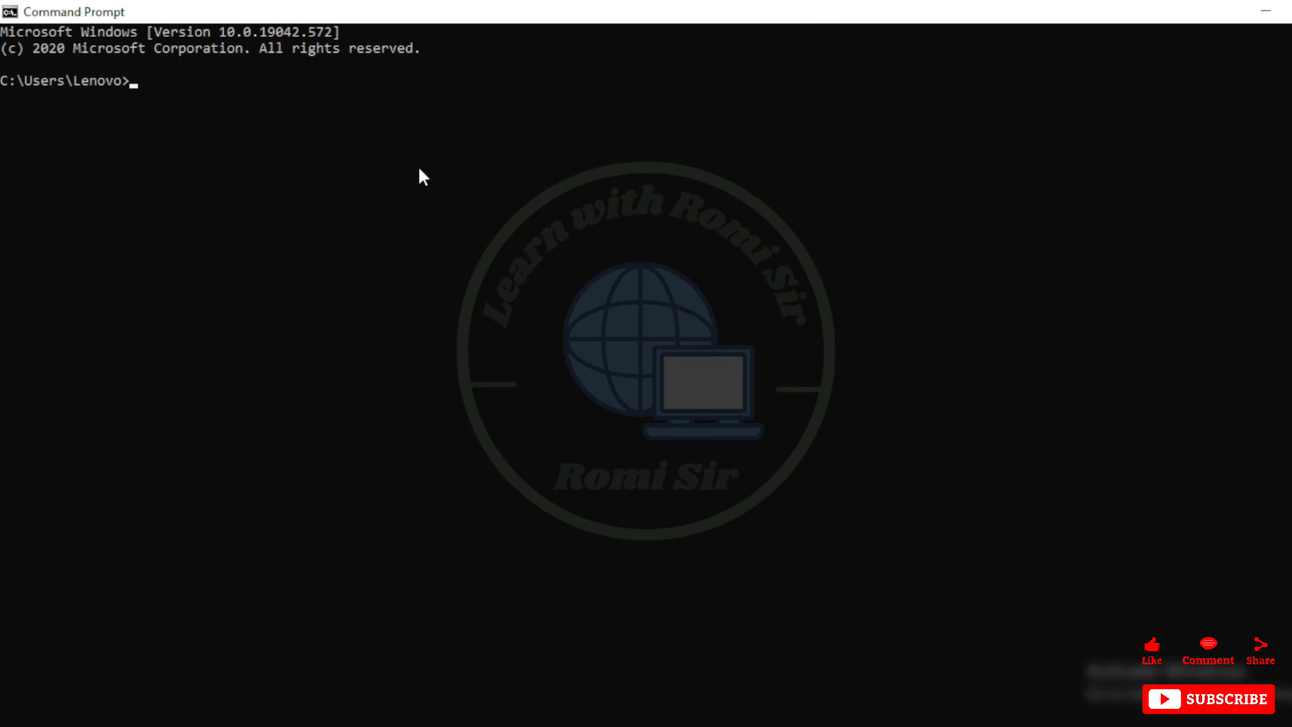
left_click(1291, 11)
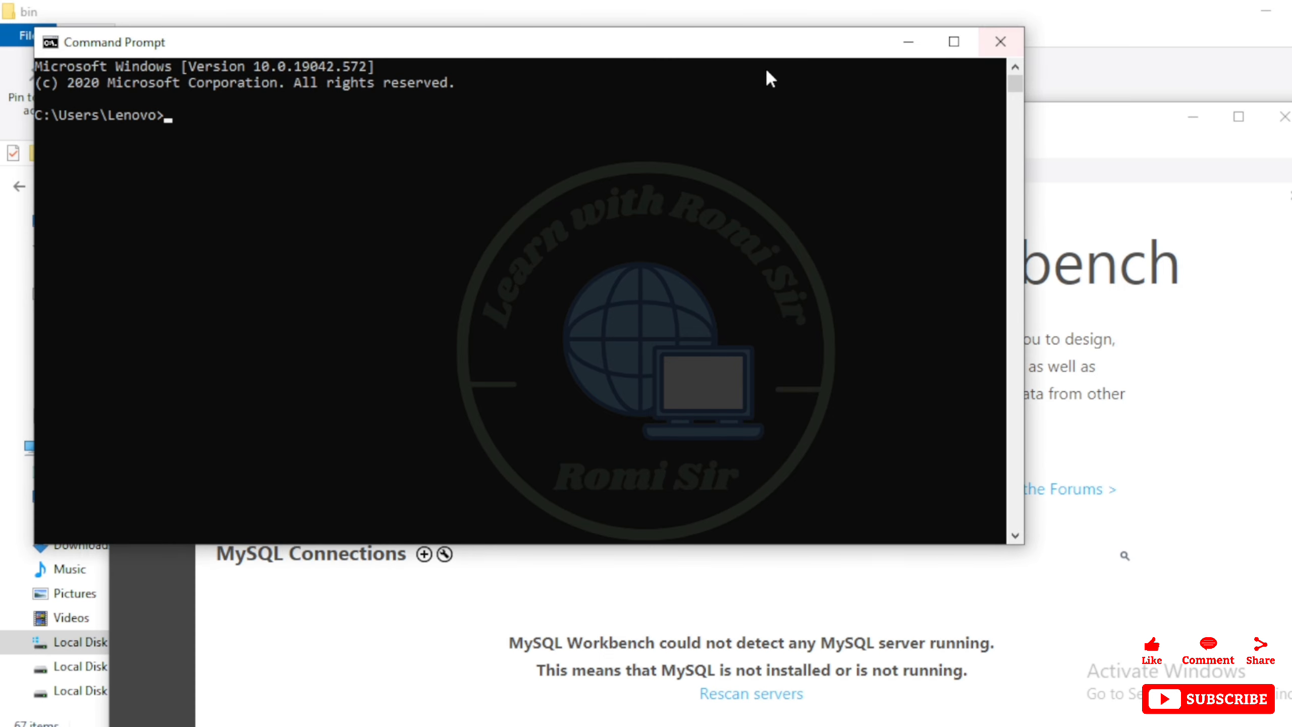
left_click_drag(705, 52, 906, 182)
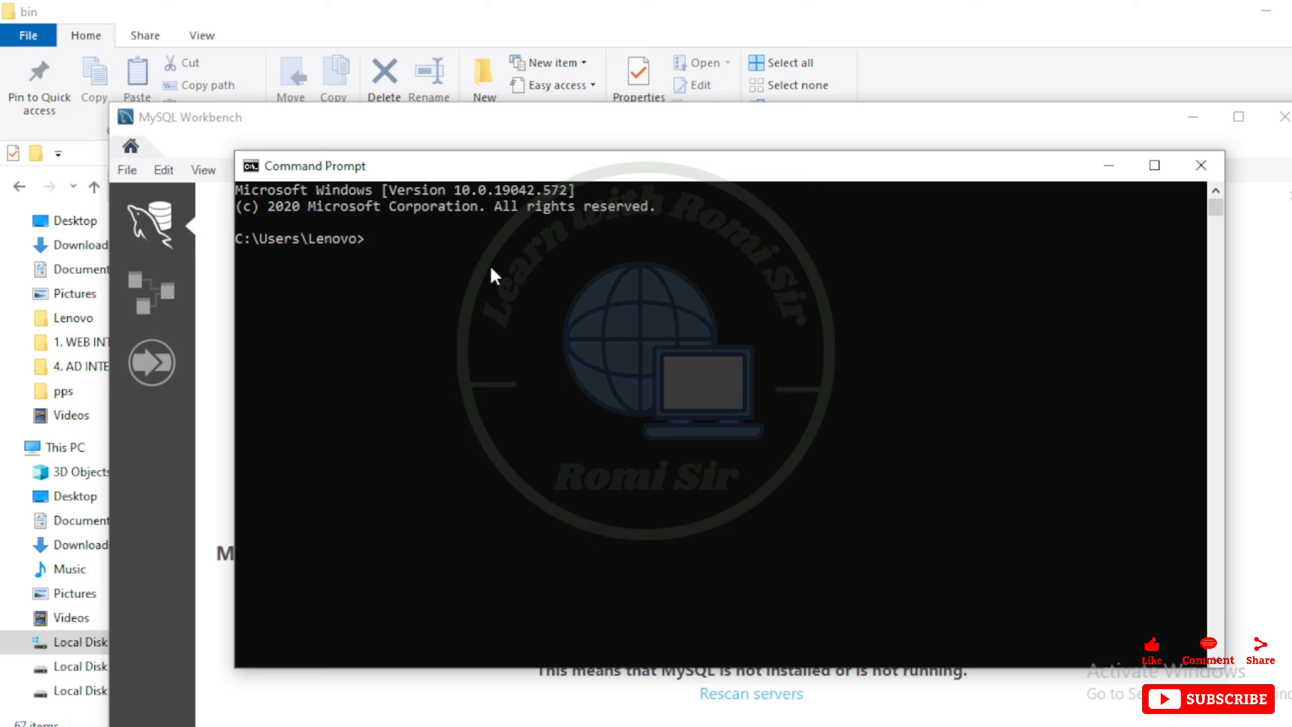
type("mysql")
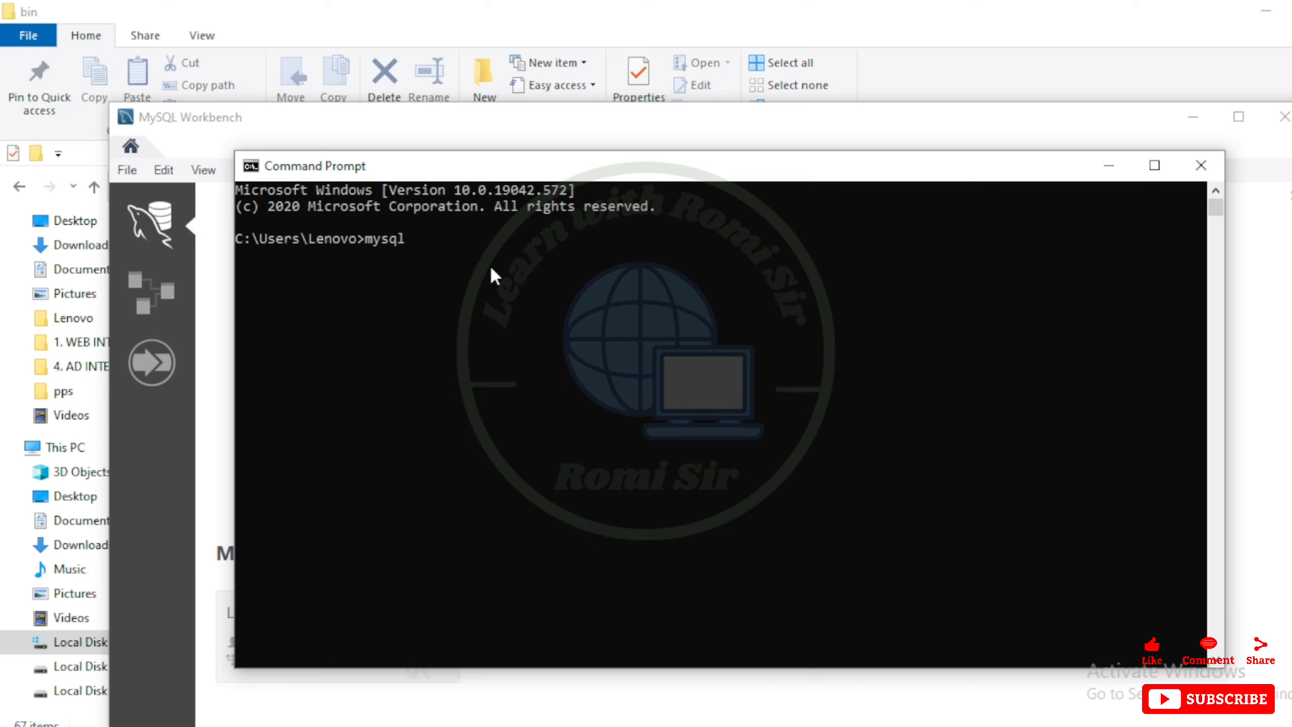
type(" --version")
key("Return")
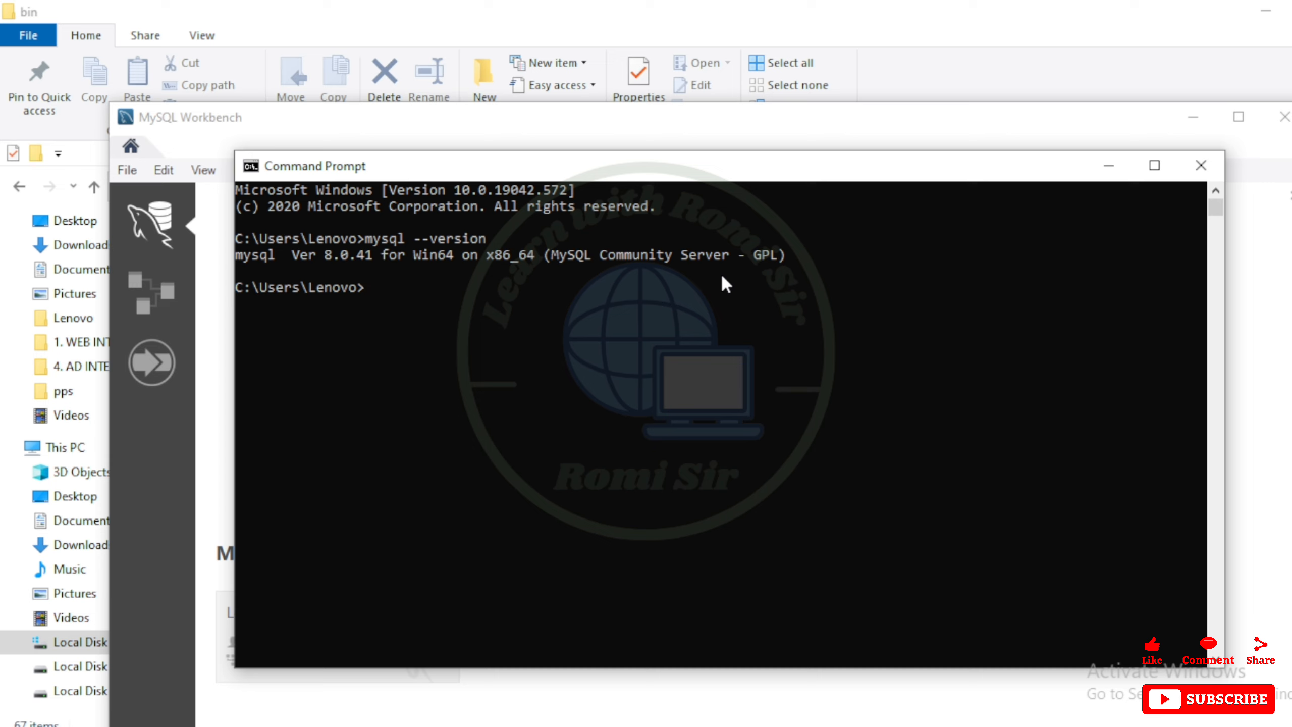
Log in to the MySQL monitor as root with mysql -u root -p and enter the root account password
type("mysql -u root")
type("-p")
key("Return")
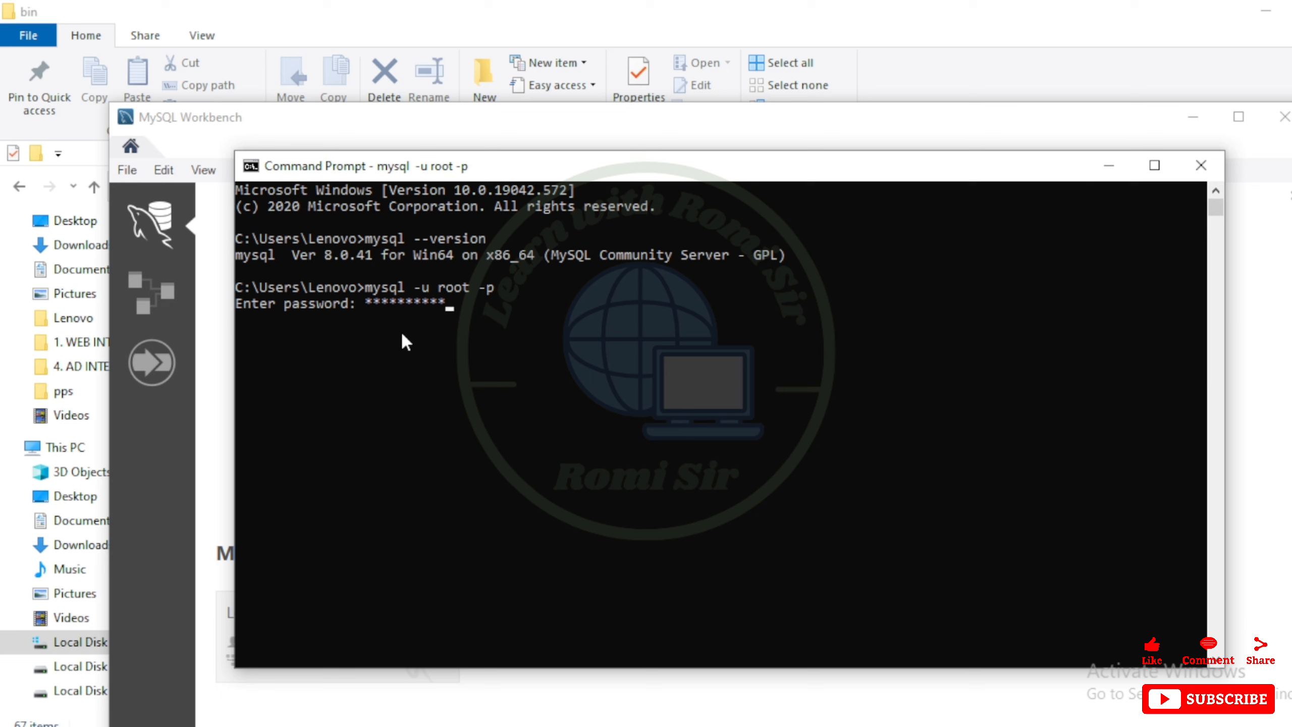
key("Return")
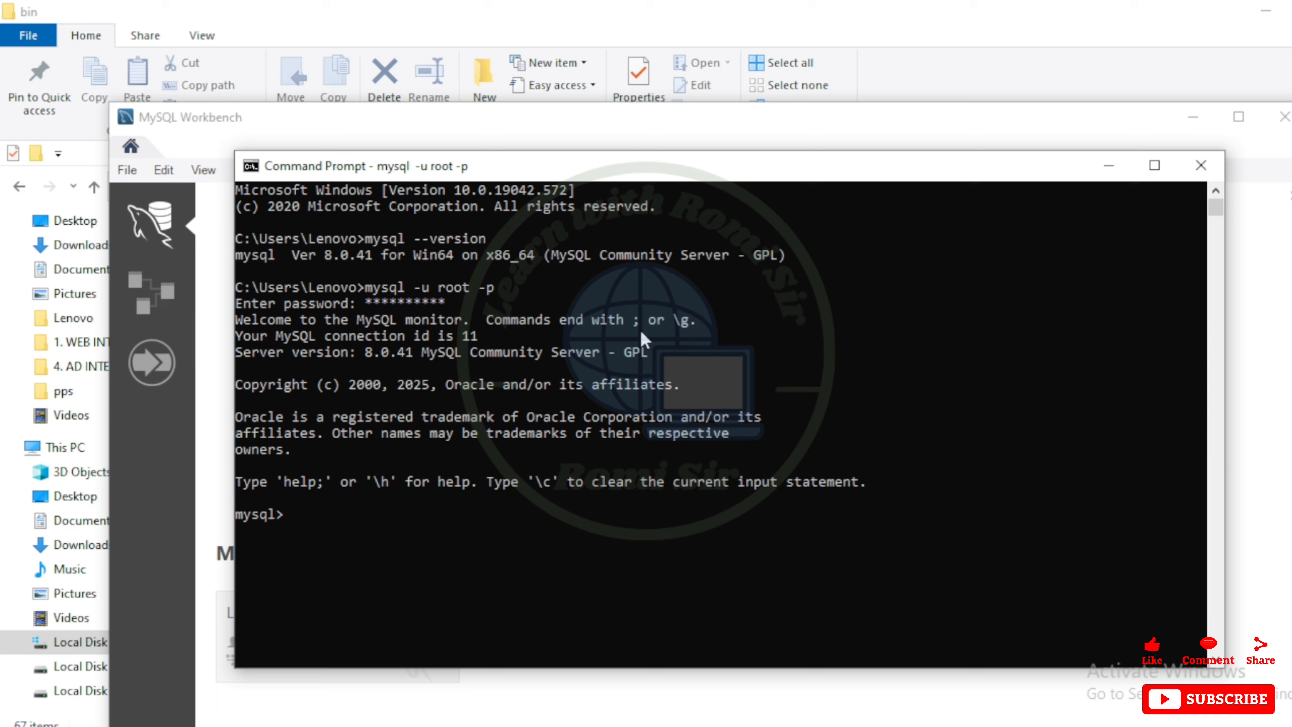
List the existing databases with show databases;
type("show databases;")
key("Return")
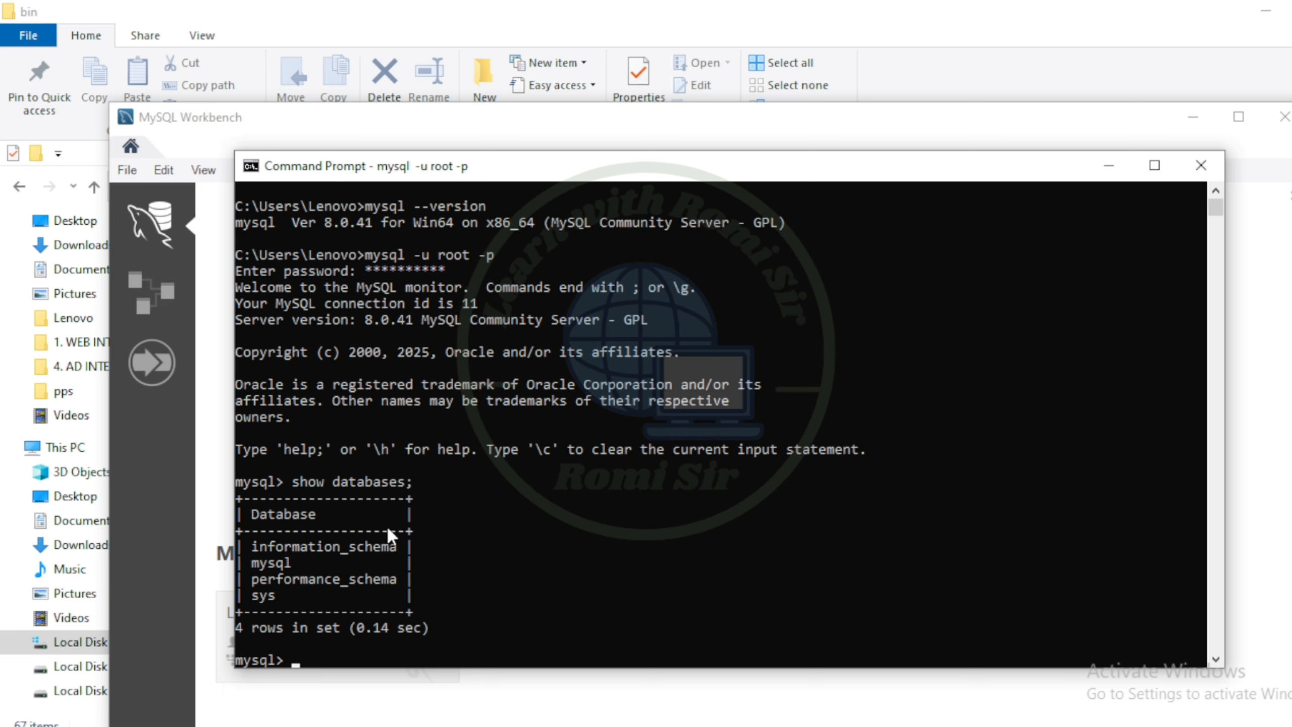
Create a new database named romidb with create database romidb;
scroll(266, 529, "down", 1)
scroll(268, 507, "down", 1)
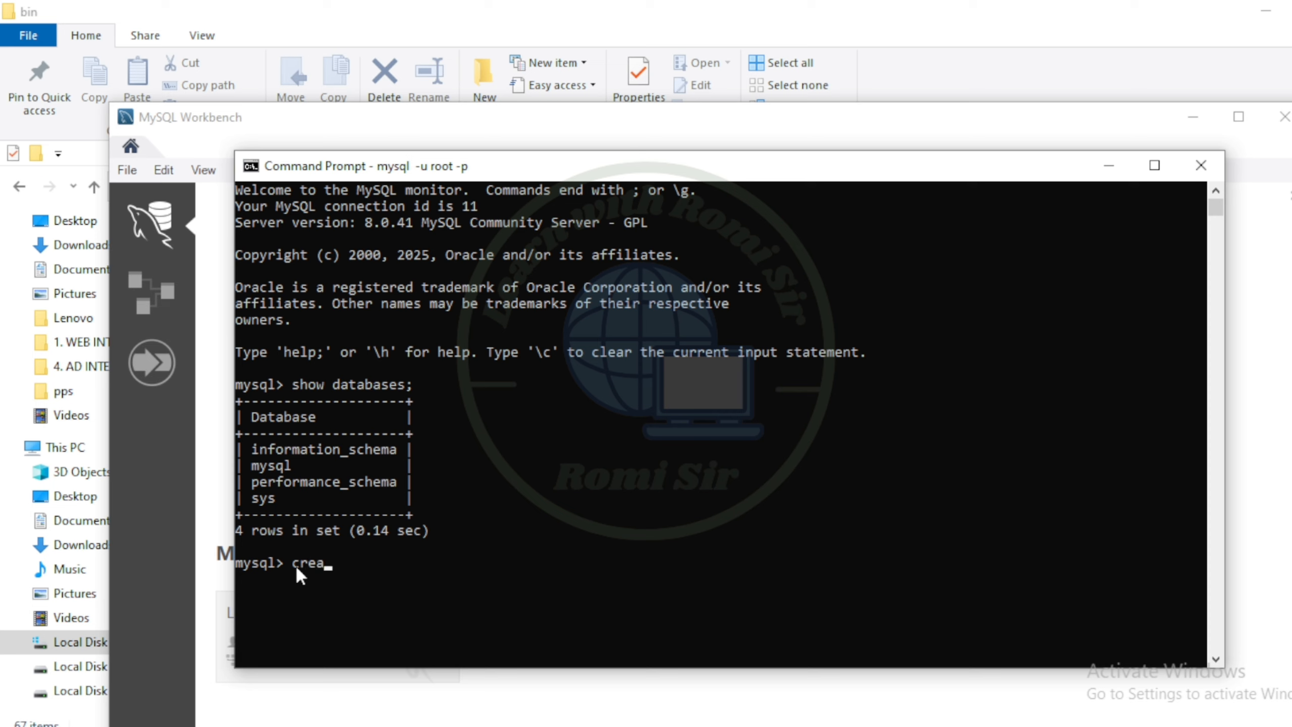
type("te databae")
key("BackSpace")
type("se romib")
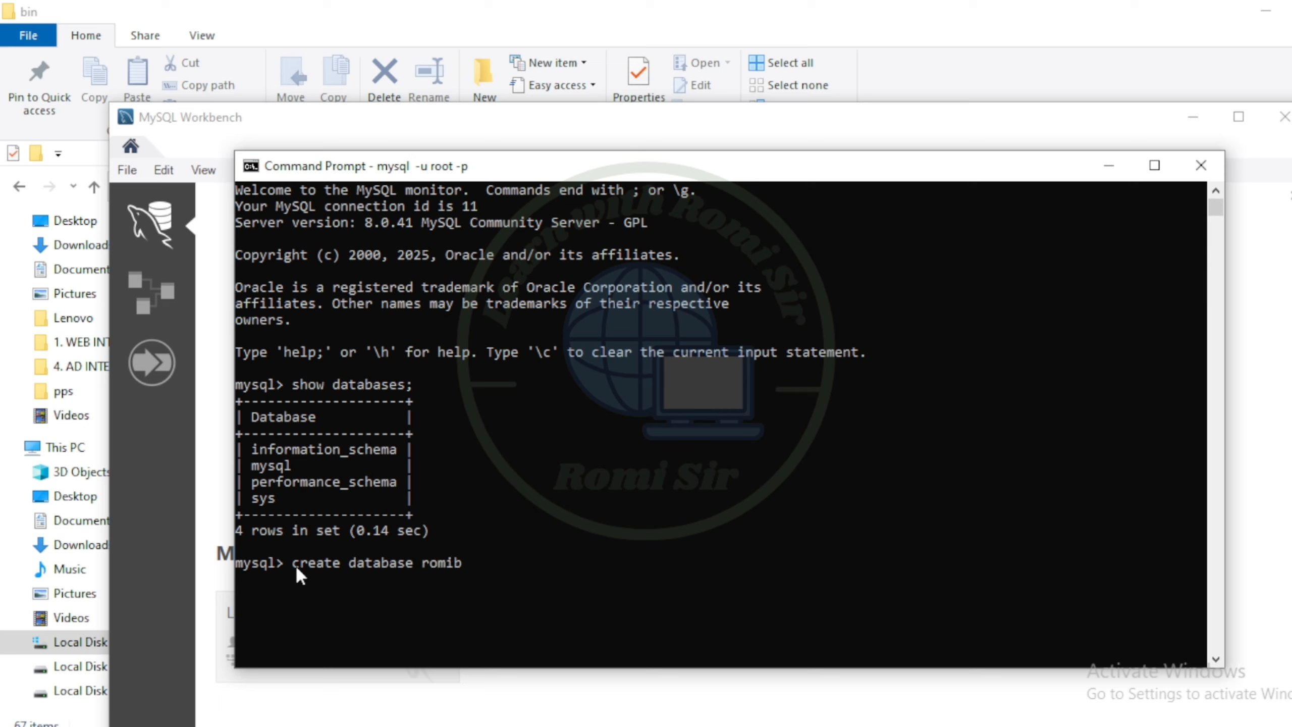
key("BackSpace")
type("db;")
key("Return")
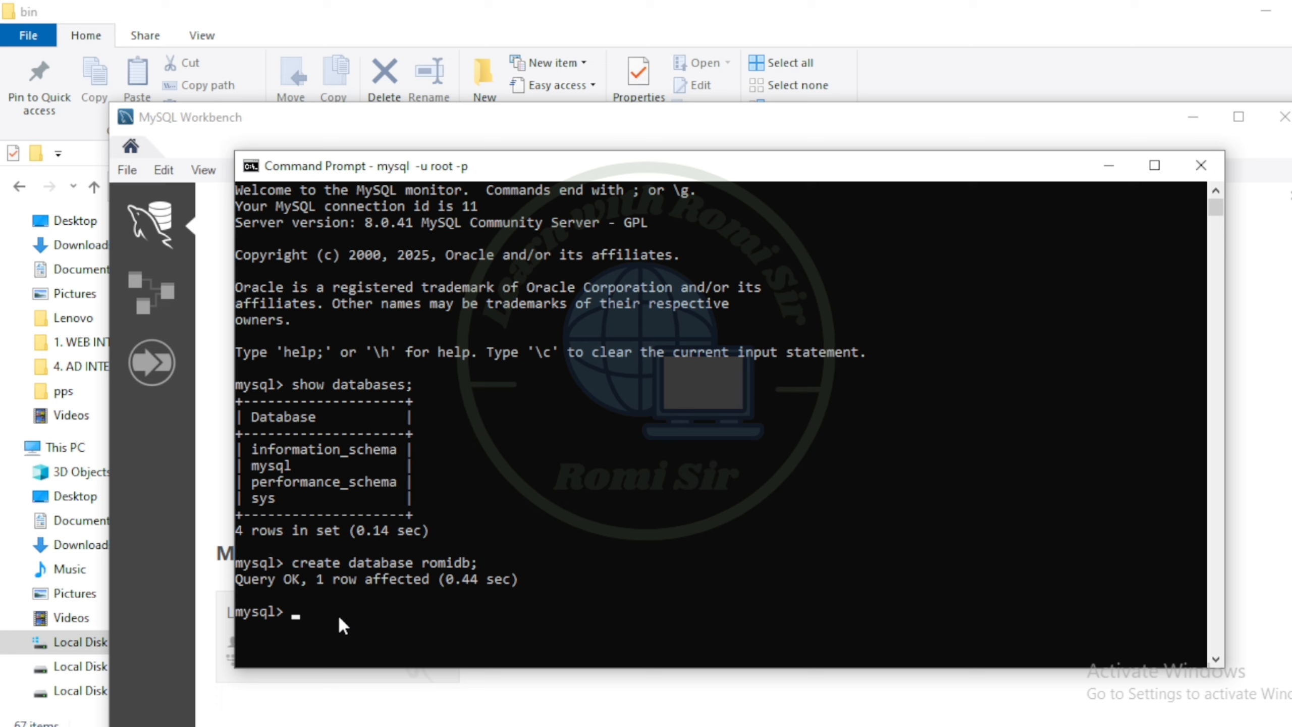
List the databases again and highlight romidb in the result
type("show databases;")
key("Return")
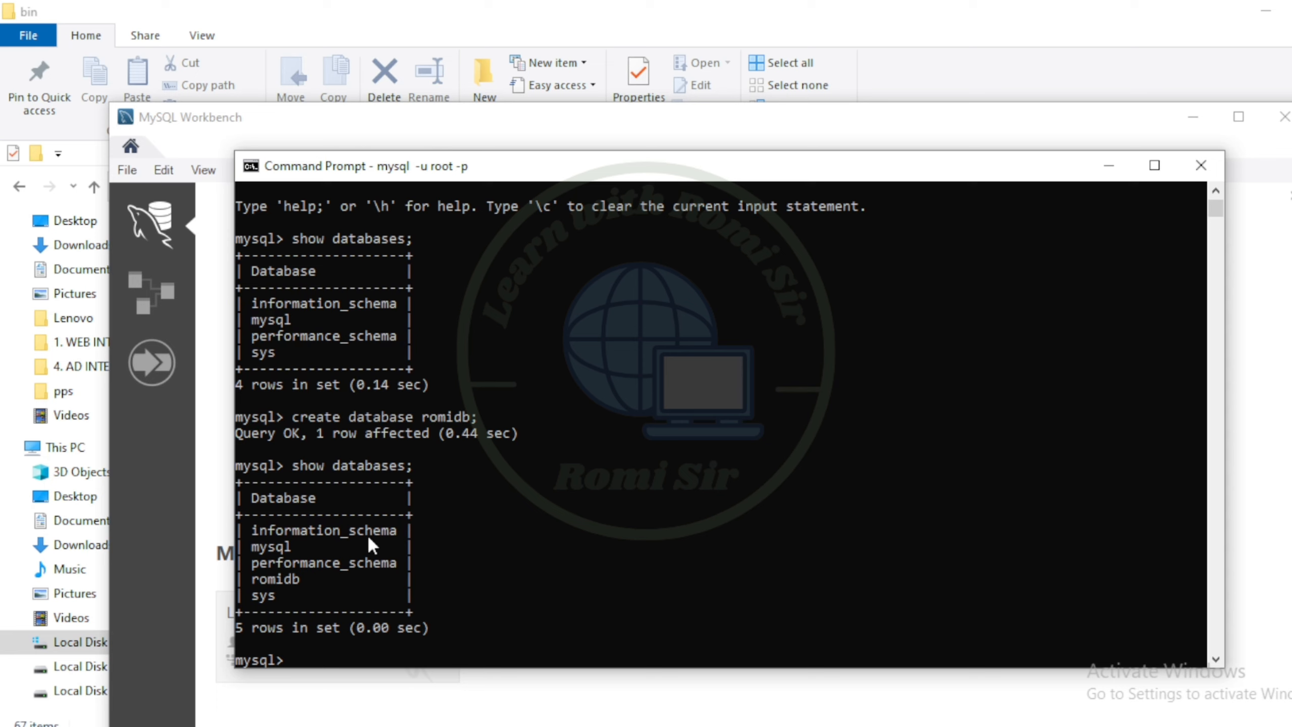
left_click_drag(307, 579, 244, 581)
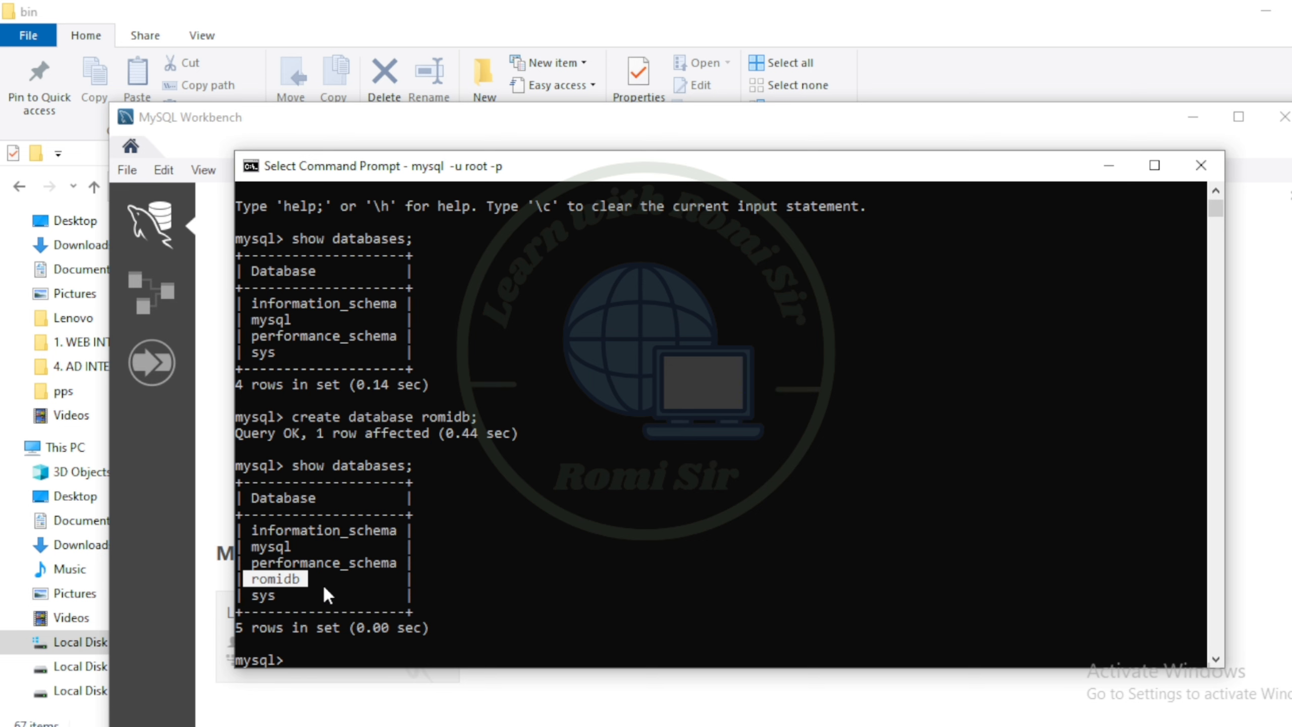
mouse_move(749, 176)
left_mouse_down()
mouse_move(828, 193)
mouse_move(845, 226)
mouse_move(734, 189)
left_mouse_up()
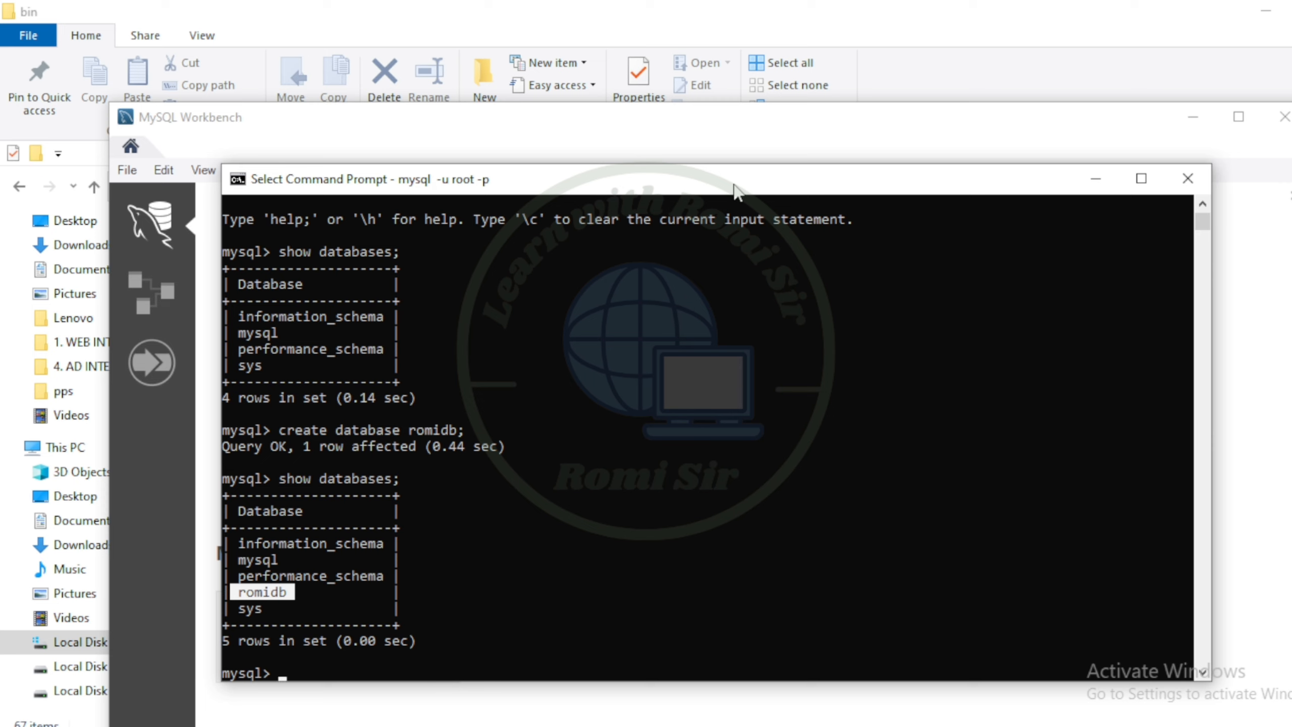